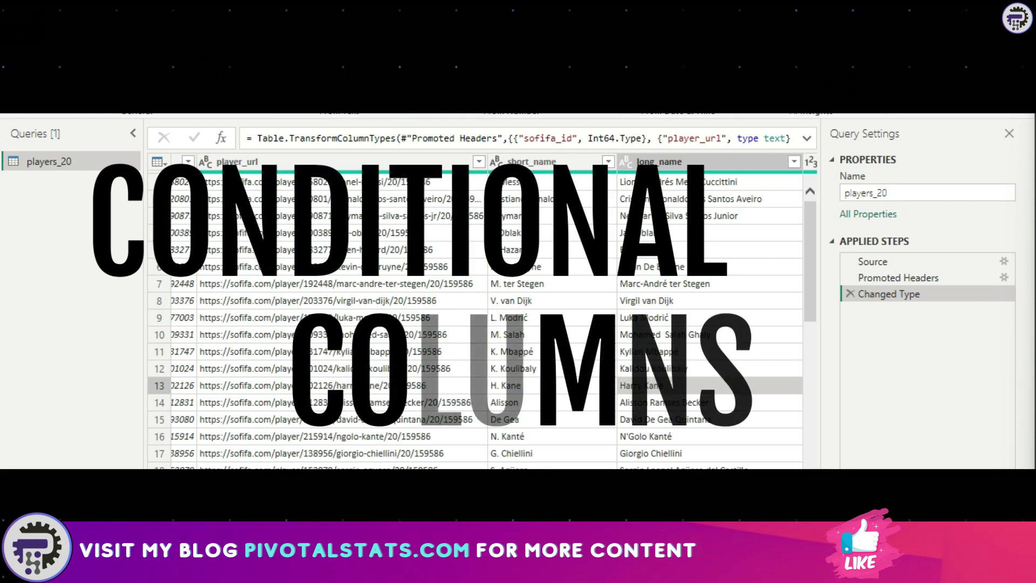
# Start adding a conditional column to the players_20 query and base its first clause on the height_cm column
pyautogui.hscroll(10, 475, 313)
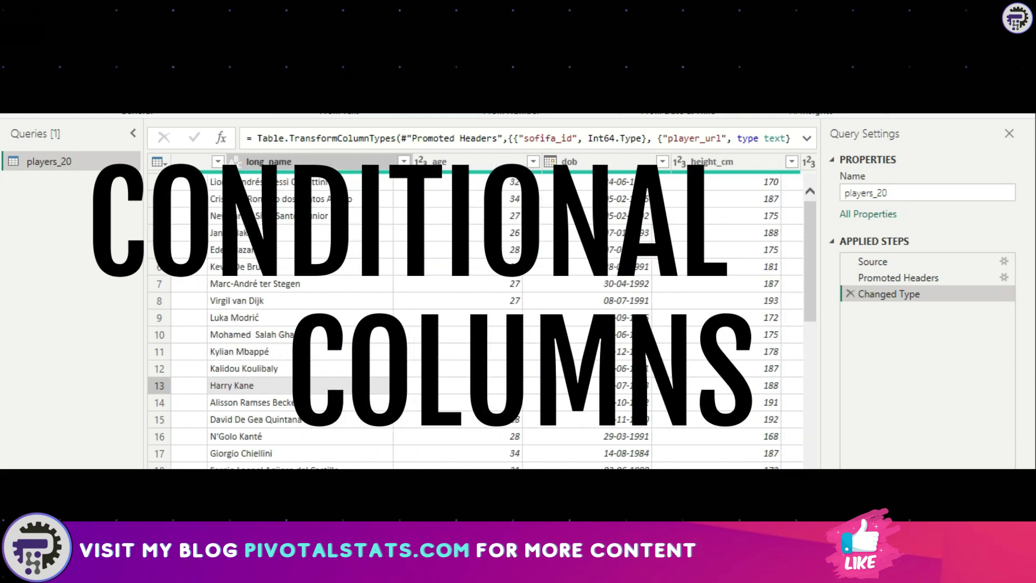
pyautogui.hscroll(2, 378, 323)
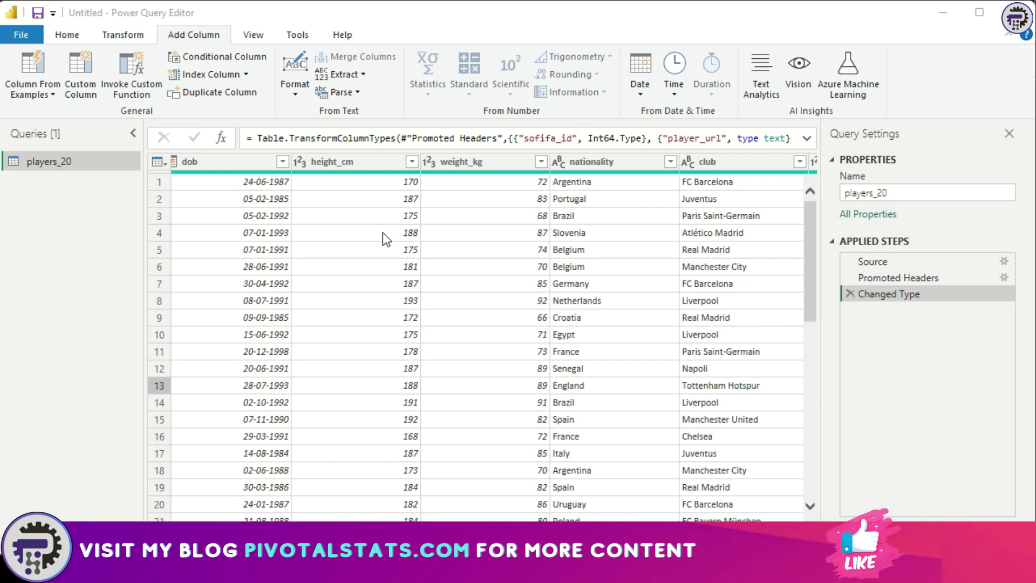
pyautogui.click(230, 56)
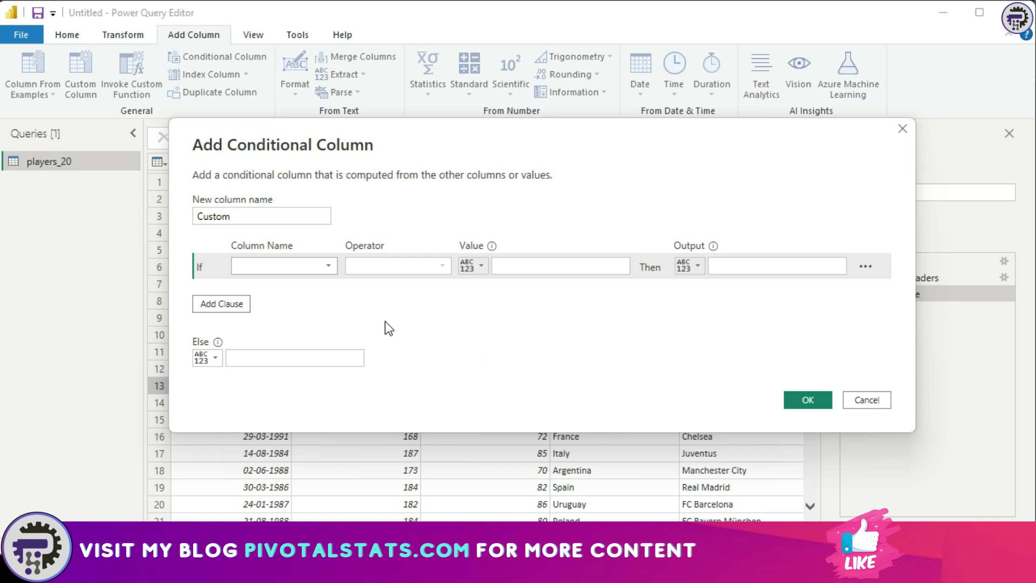
pyautogui.click(328, 269)
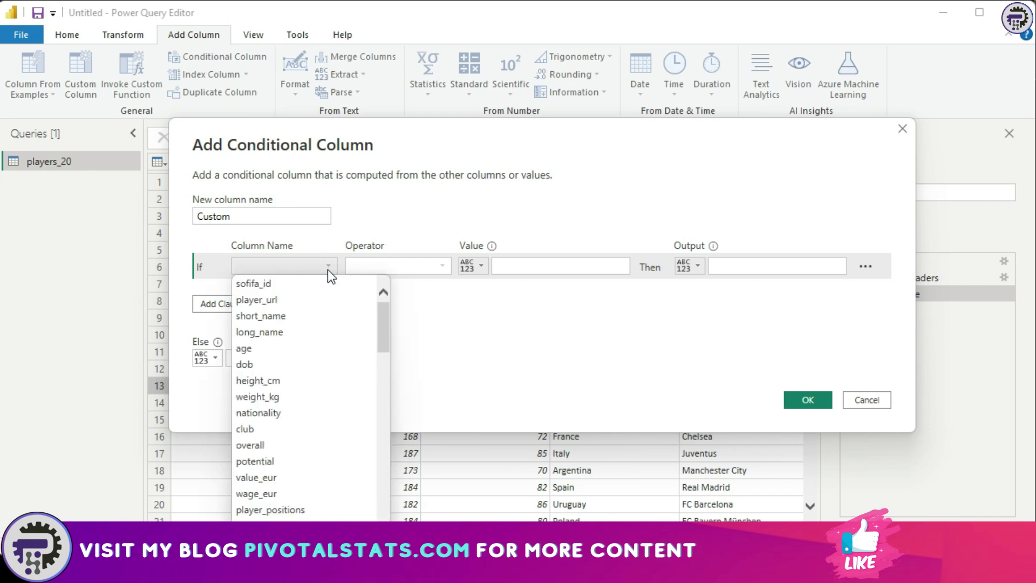
pyautogui.click(502, 308)
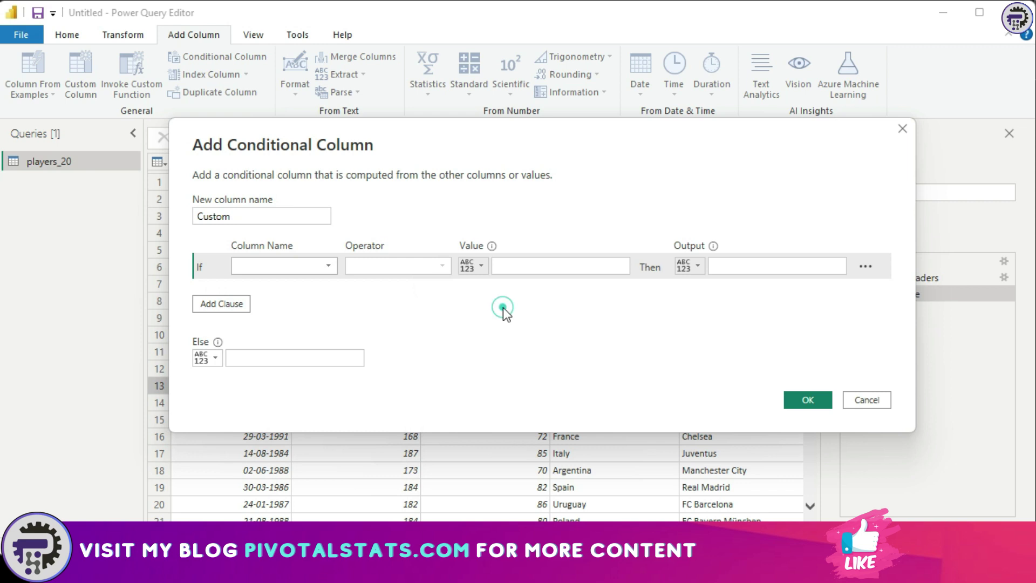
pyautogui.click(319, 267)
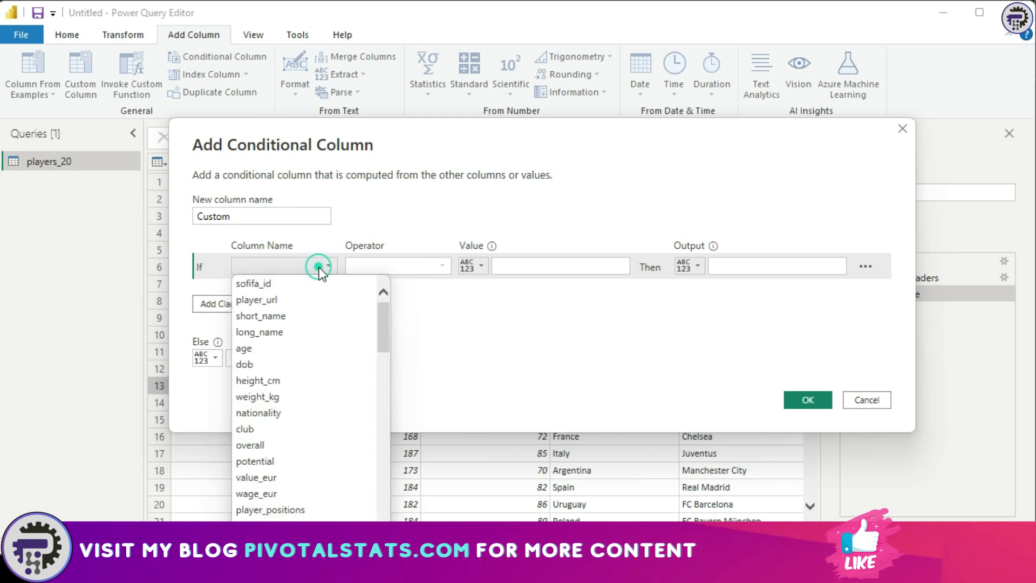
pyautogui.click(287, 380)
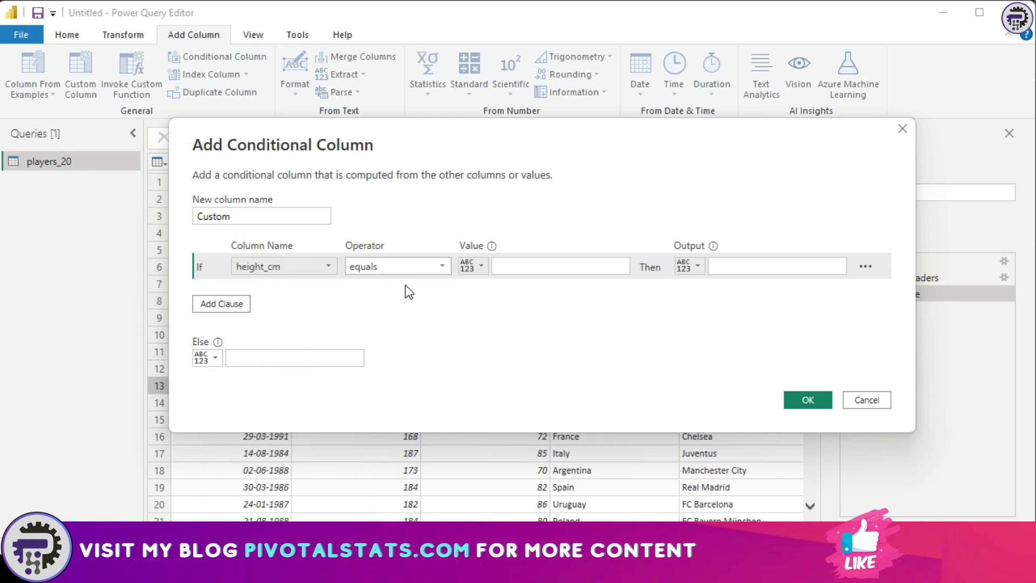
# Set the first clause to is greater than 180 with the output Tall
pyautogui.click(429, 264)
pyautogui.click(417, 320)
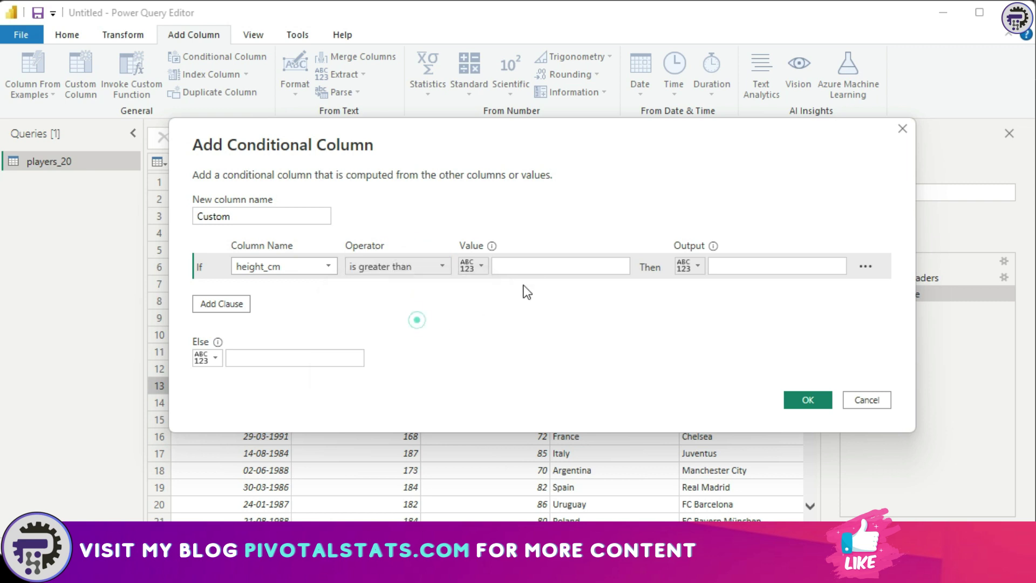
pyautogui.click(534, 266)
pyautogui.write('180')
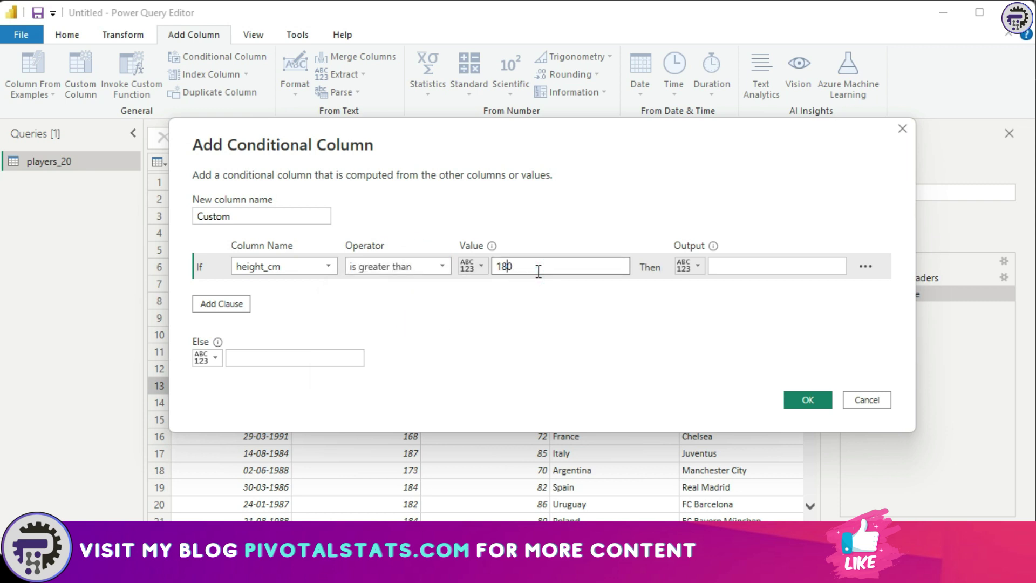
pyautogui.click(738, 265)
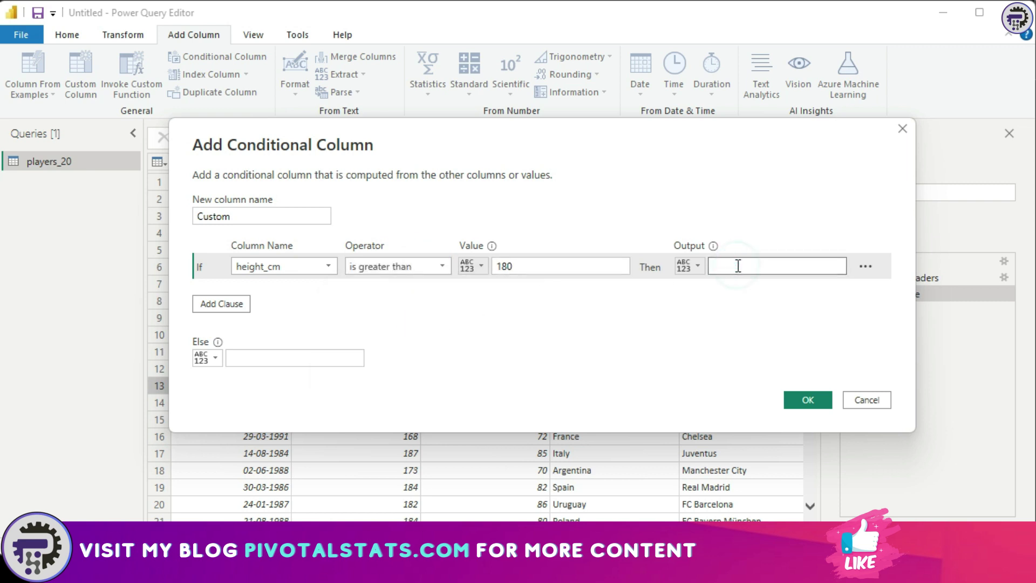
pyautogui.write('Tall')
# Add an Else If clause that outputs Average when height_cm is greater than or equal to 150
pyautogui.click(231, 309)
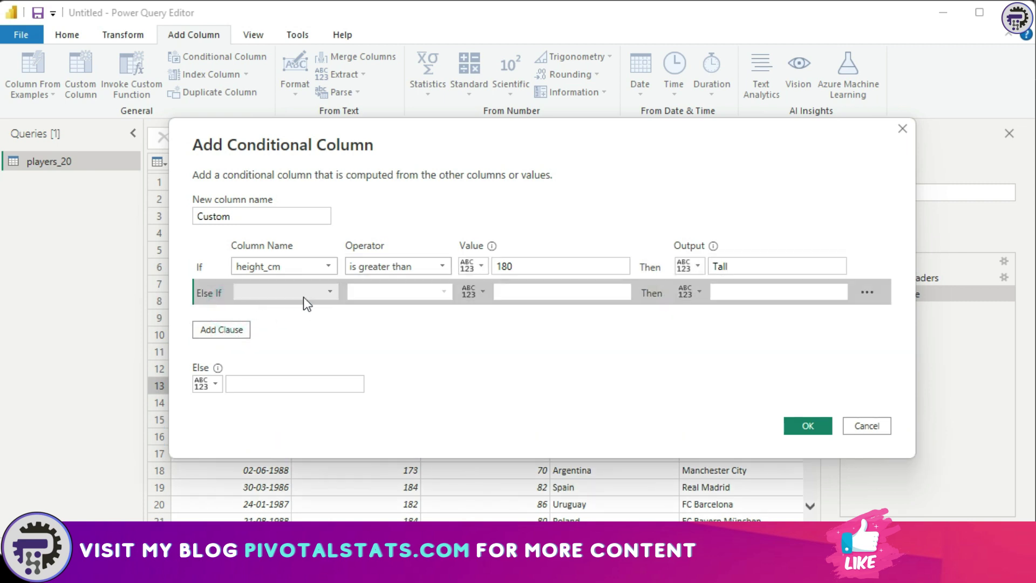
pyautogui.click(308, 294)
pyautogui.click(308, 409)
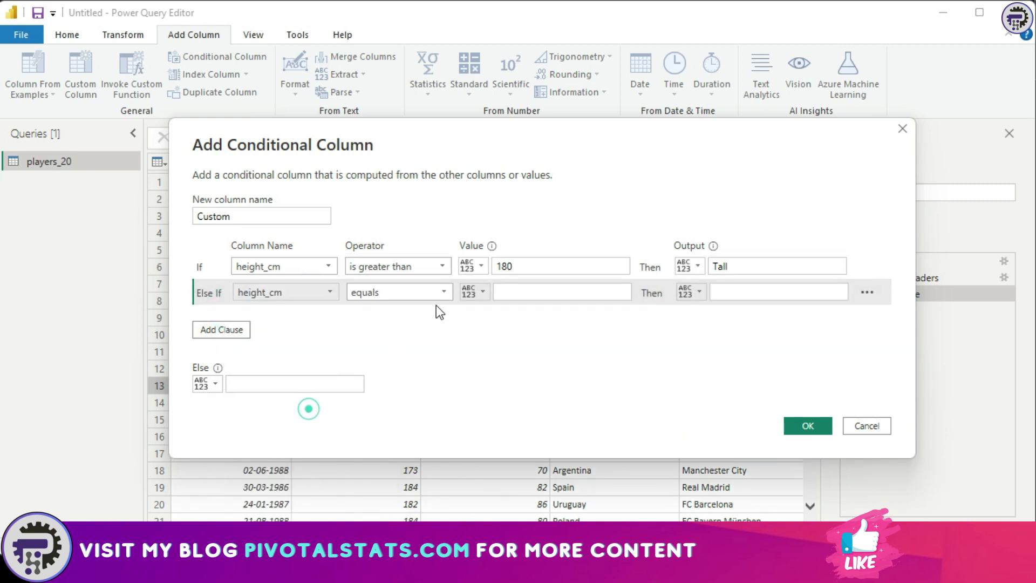
pyautogui.click(429, 293)
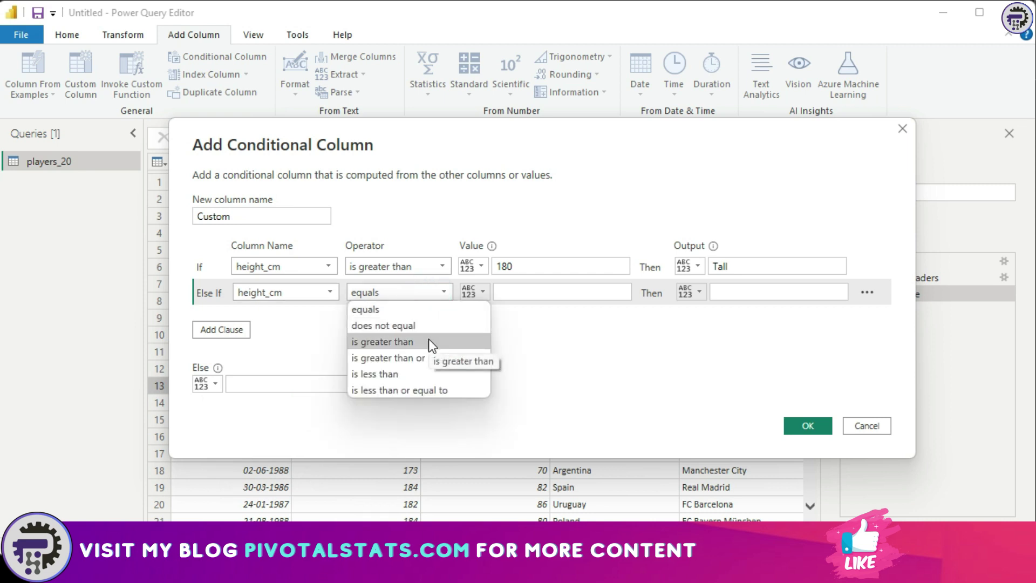
pyautogui.click(428, 342)
pyautogui.click(439, 293)
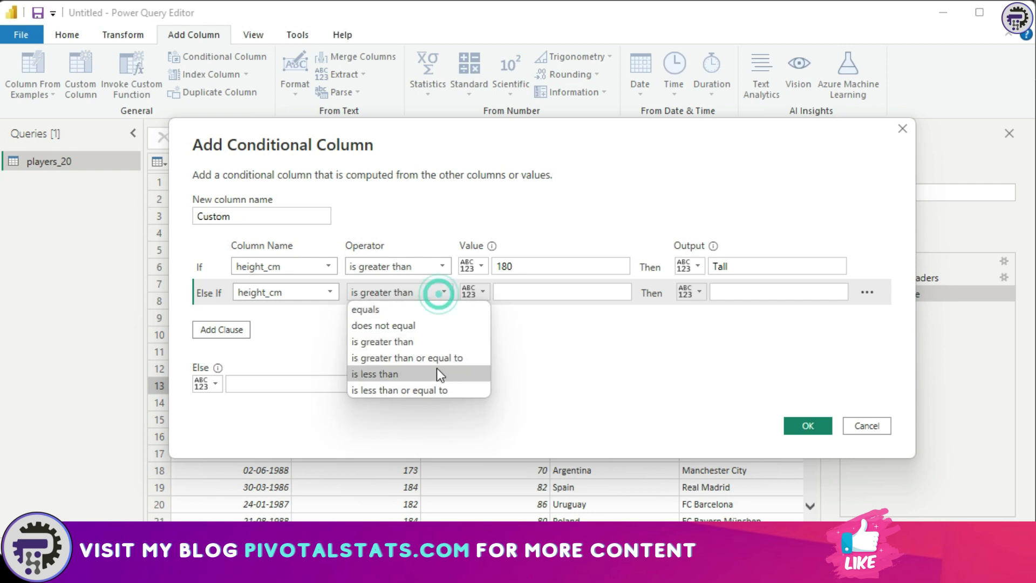
pyautogui.click(436, 358)
pyautogui.click(551, 290)
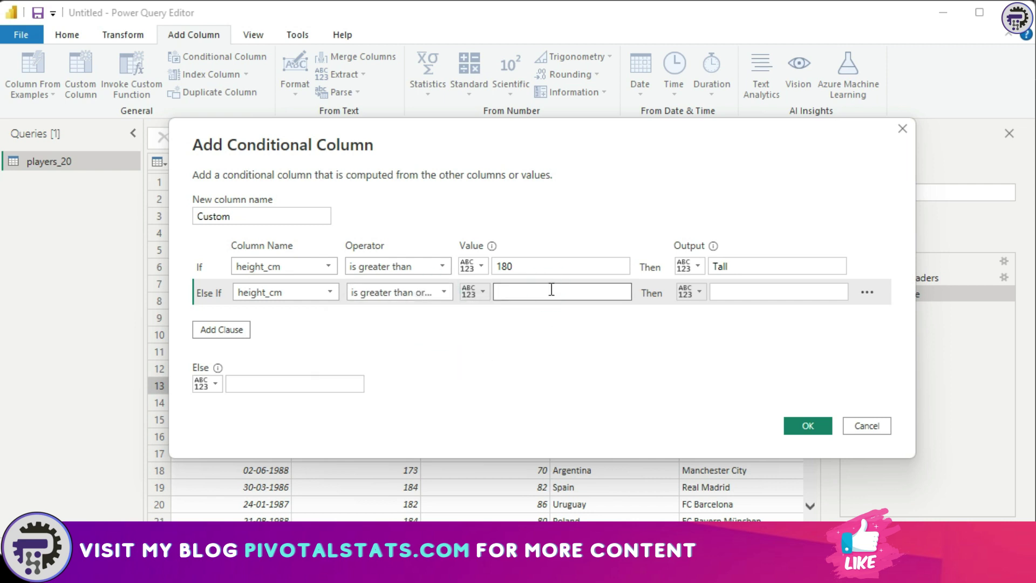
pyautogui.write('150')
pyautogui.click(728, 289)
pyautogui.write('Av')
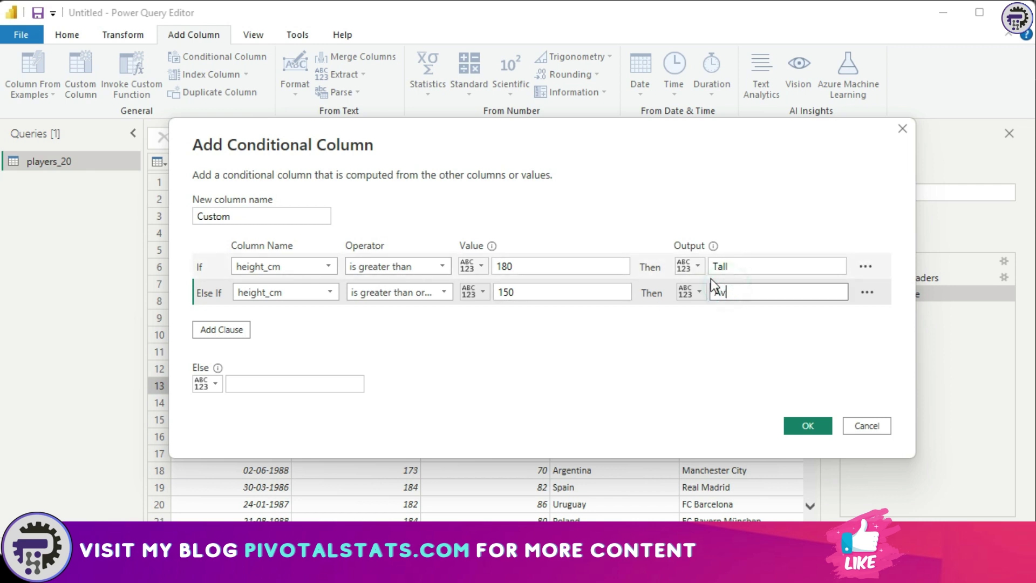
pyautogui.write('erage')
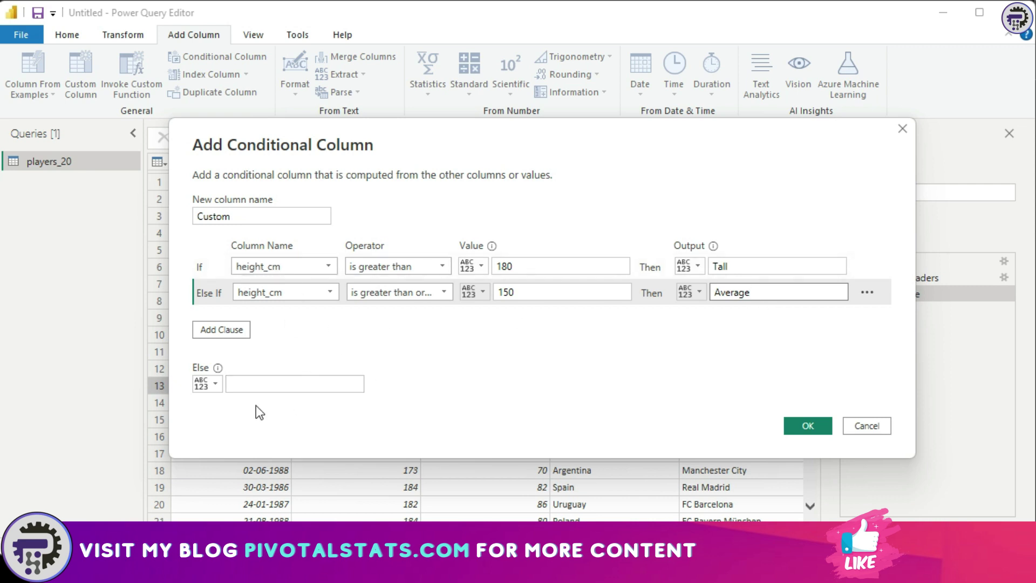
# Set the Else output to Short and create the conditional column
pyautogui.click(260, 389)
pyautogui.write('Short')
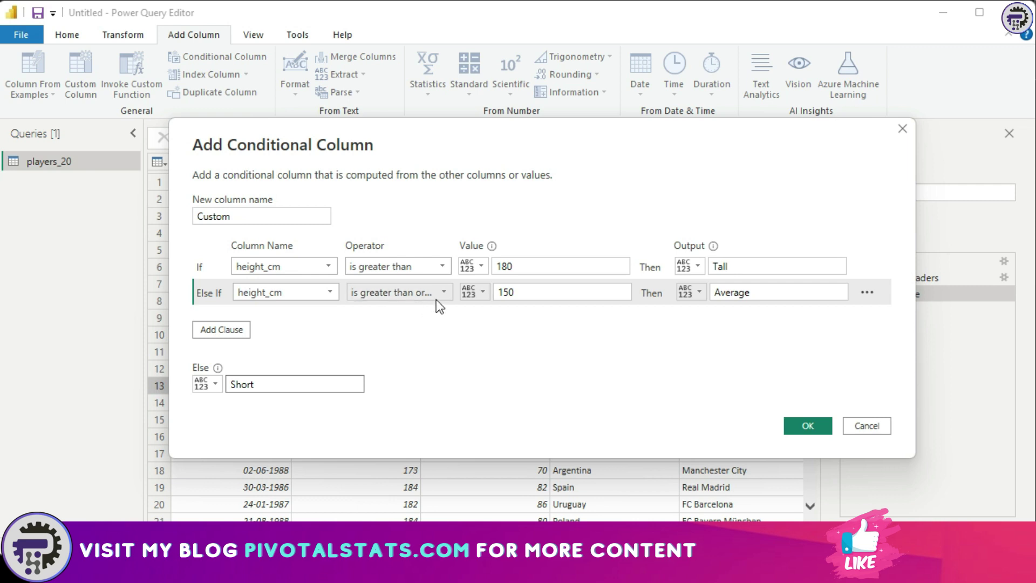
pyautogui.click(541, 298)
pyautogui.click(781, 300)
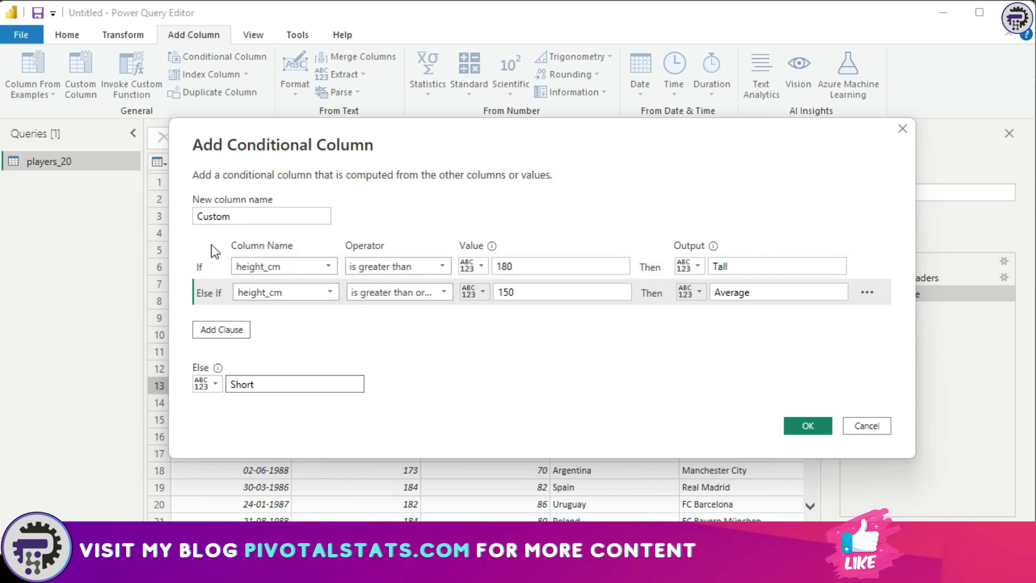
pyautogui.click(734, 263)
pyautogui.click(798, 428)
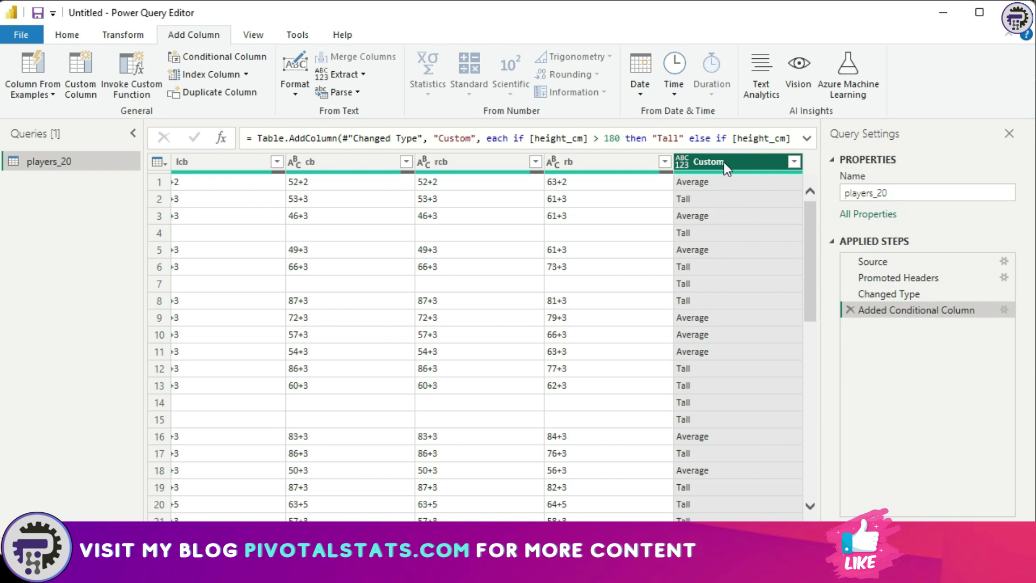
# Edit the Added Conditional Column step and rename the new column as Conditional Column
pyautogui.click(1004, 311)
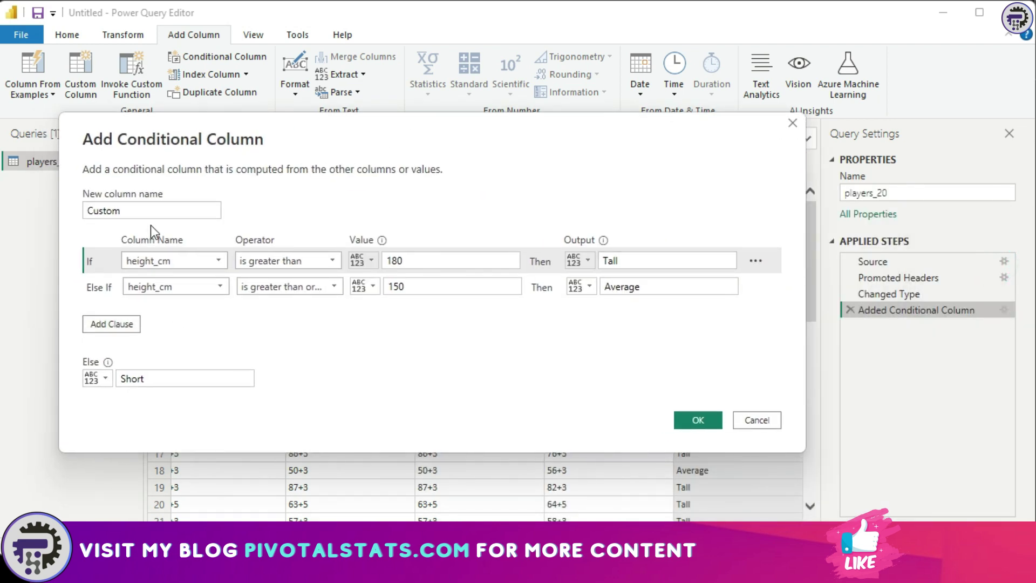
pyautogui.doubleClick(157, 208)
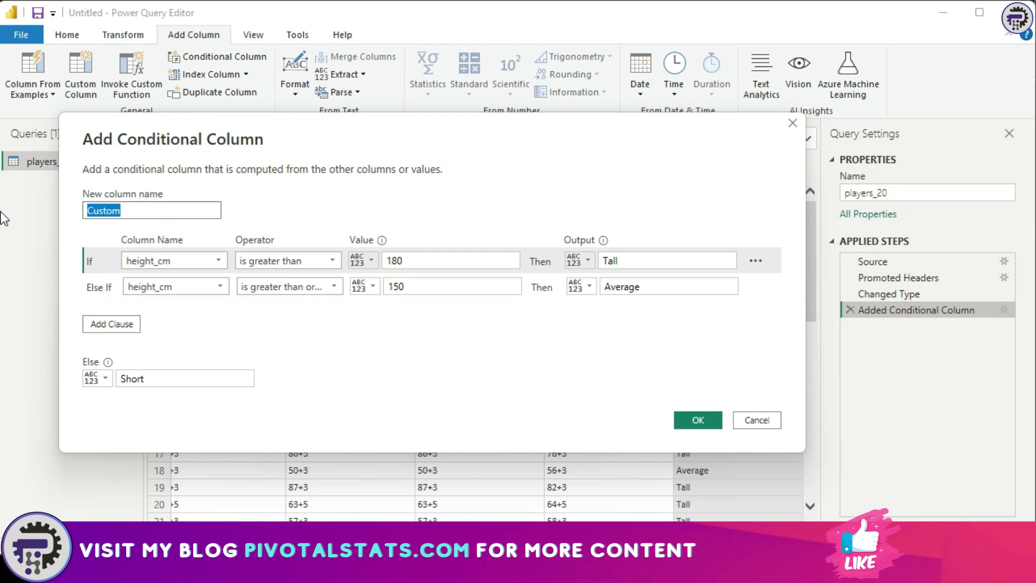
pyautogui.write('Conditional Column')
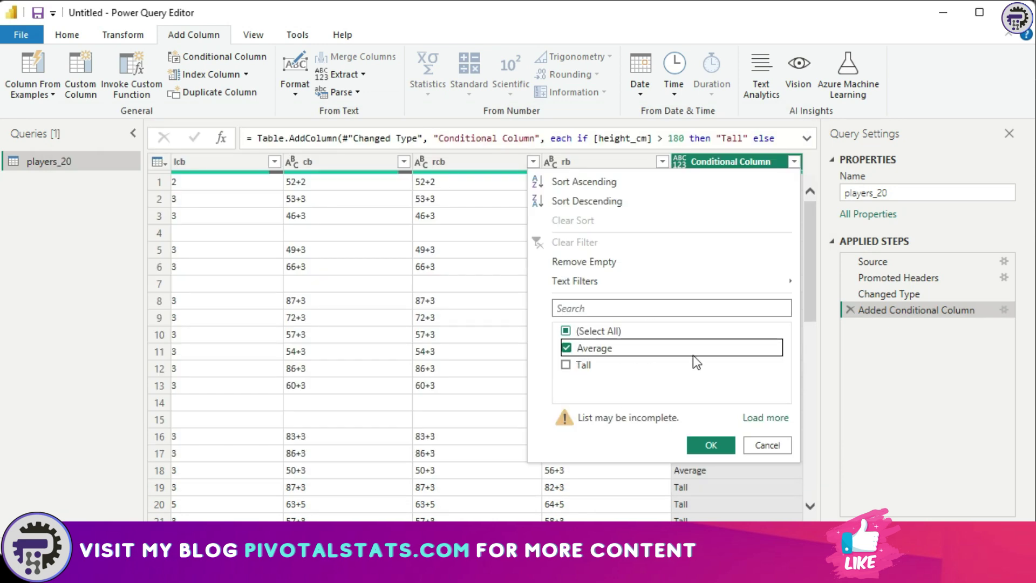
# Filter Conditional Column to Average only and check which height_cm values remain in the filtered rows
pyautogui.click(706, 448)
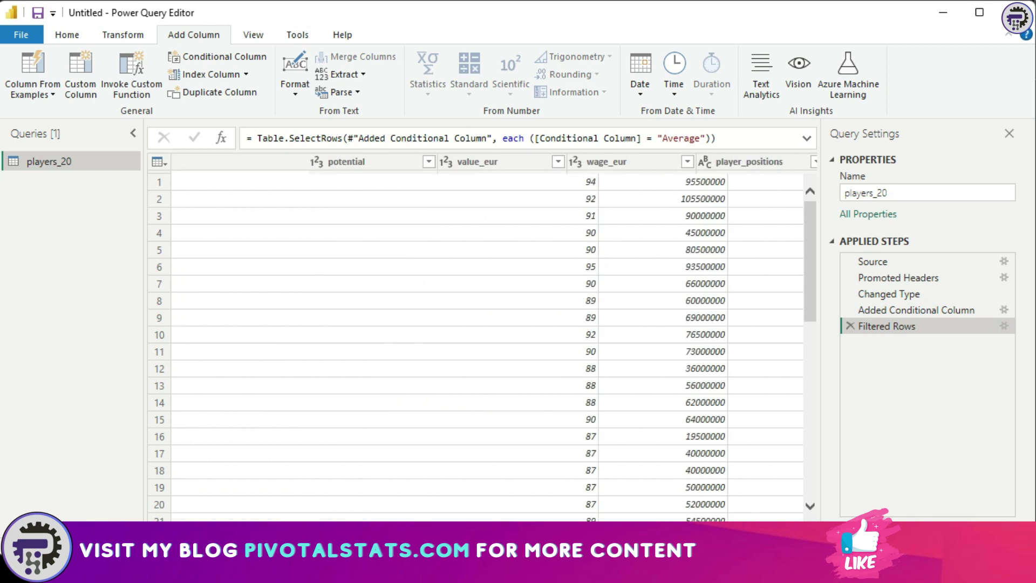
pyautogui.click(669, 162)
pyautogui.scroll(5, 604, 365)
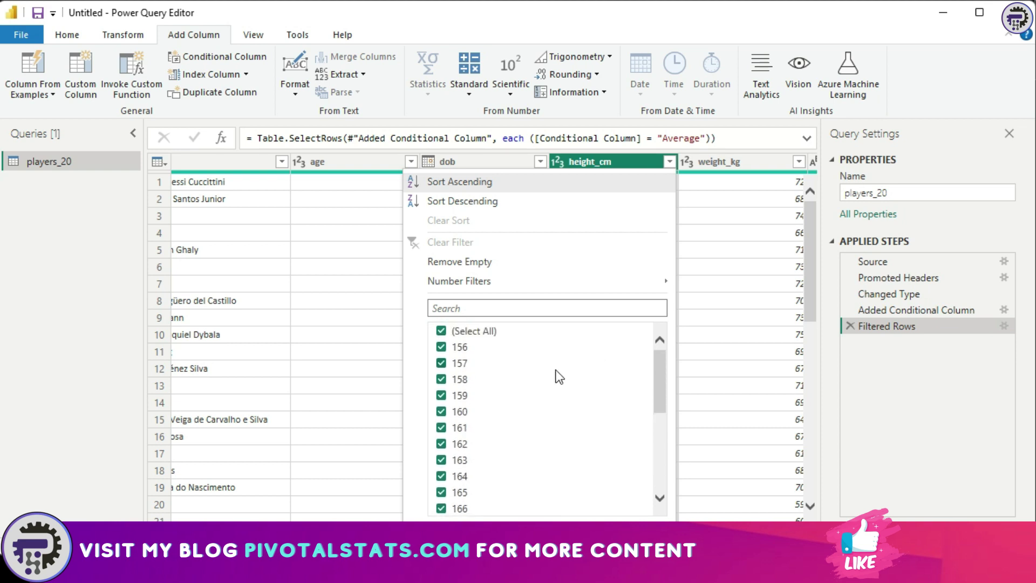
pyautogui.scroll(-5, 555, 371)
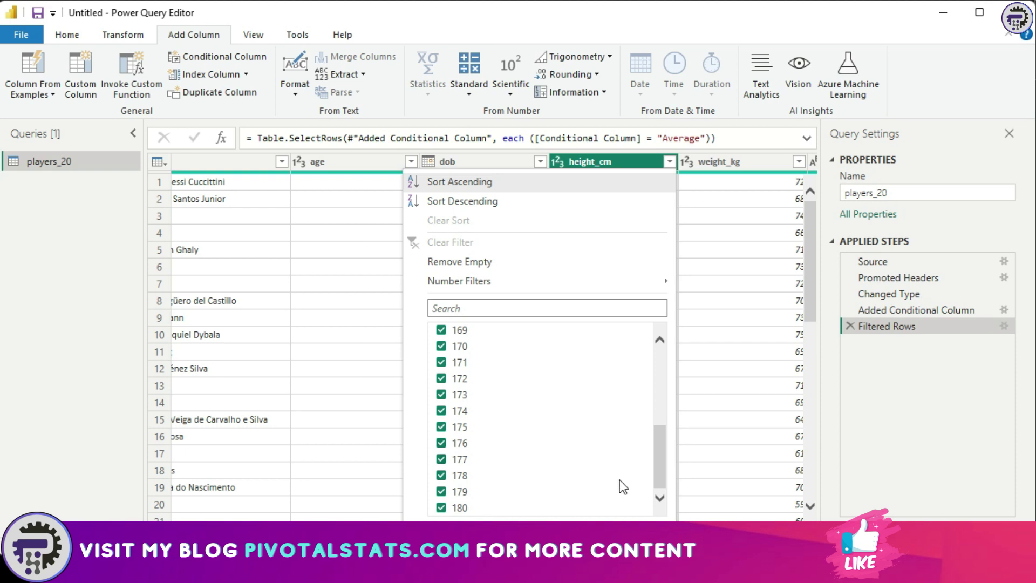
pyautogui.scroll(5, 633, 469)
pyautogui.press('Escape')
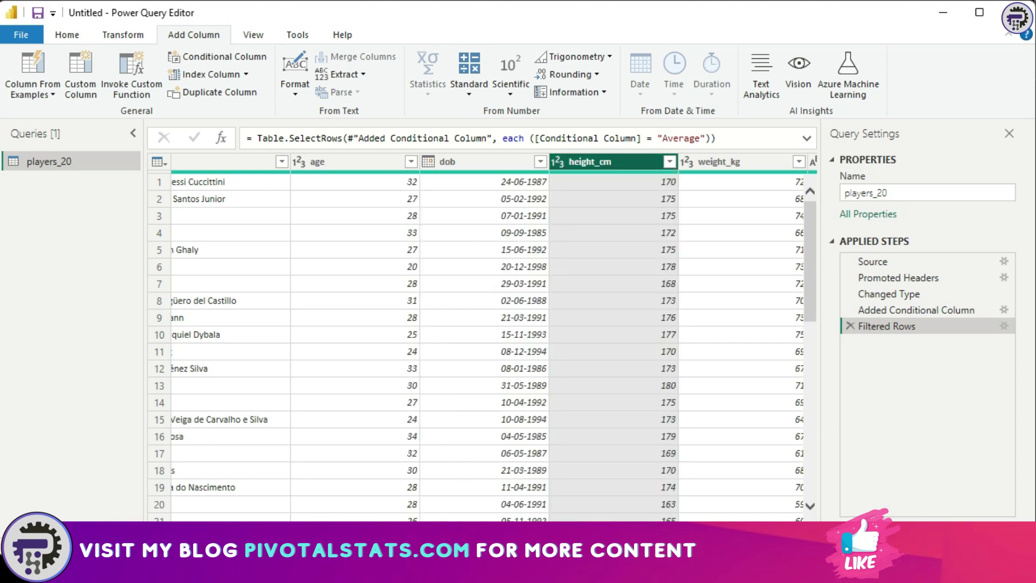
# Clear the Average filter from Conditional Column
pyautogui.hscroll(15, 819, 503)
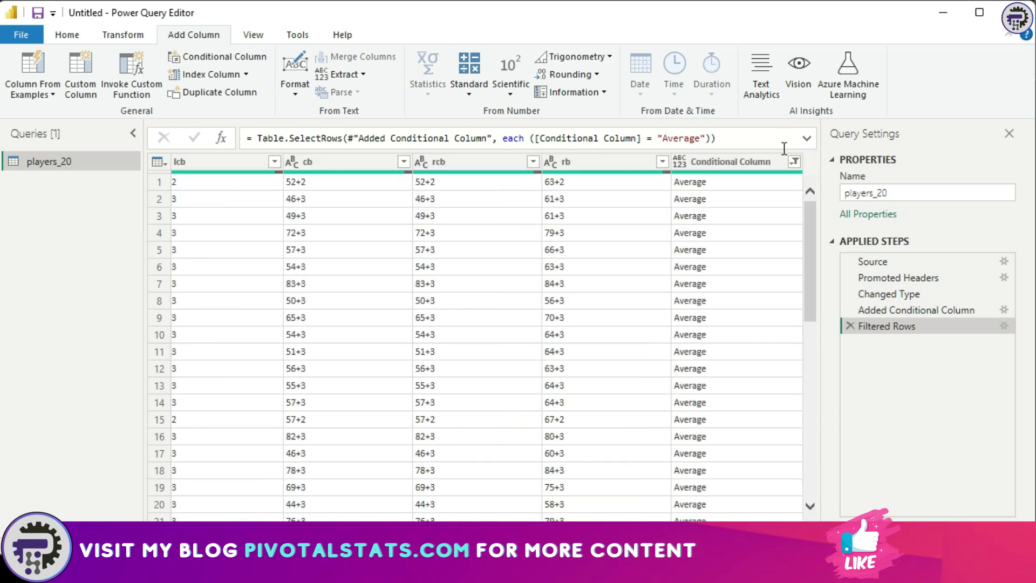
pyautogui.click(794, 162)
pyautogui.click(599, 237)
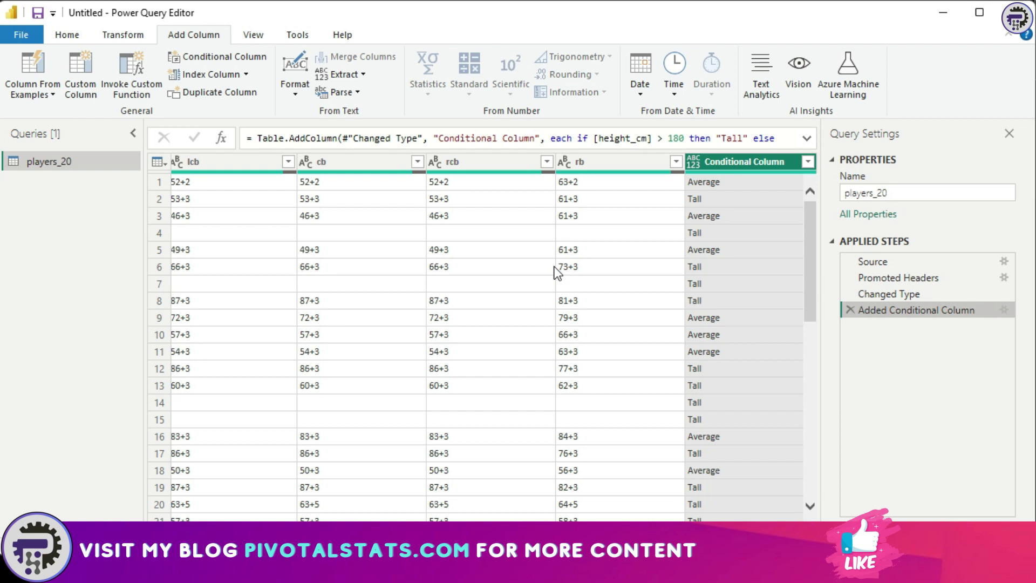
# Reopen the settings of the Added Conditional Column step and review the operators available for the first height_cm clause
pyautogui.click(1004, 310)
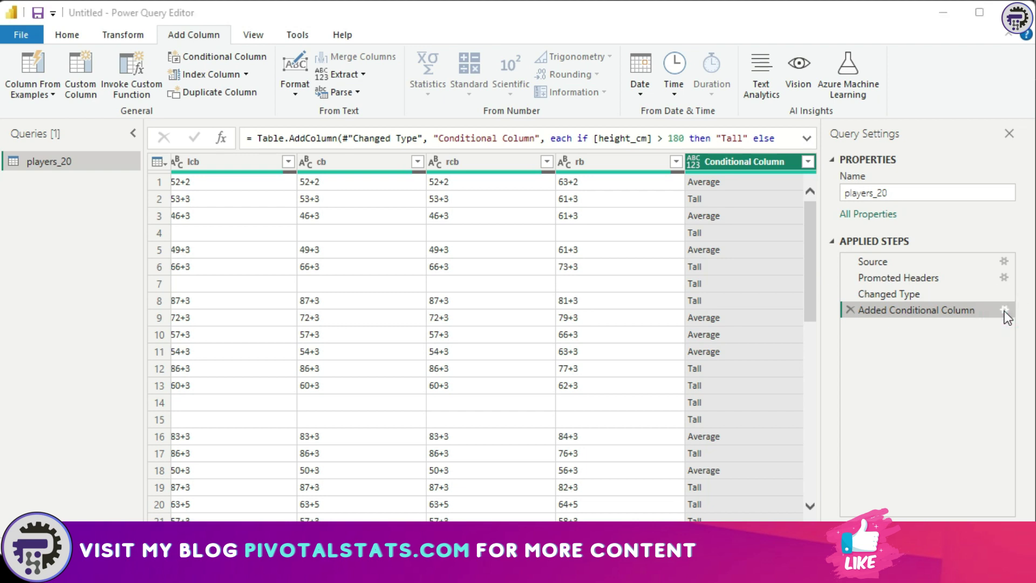
pyautogui.moveTo(963, 253); pyautogui.dragTo(438, 146)
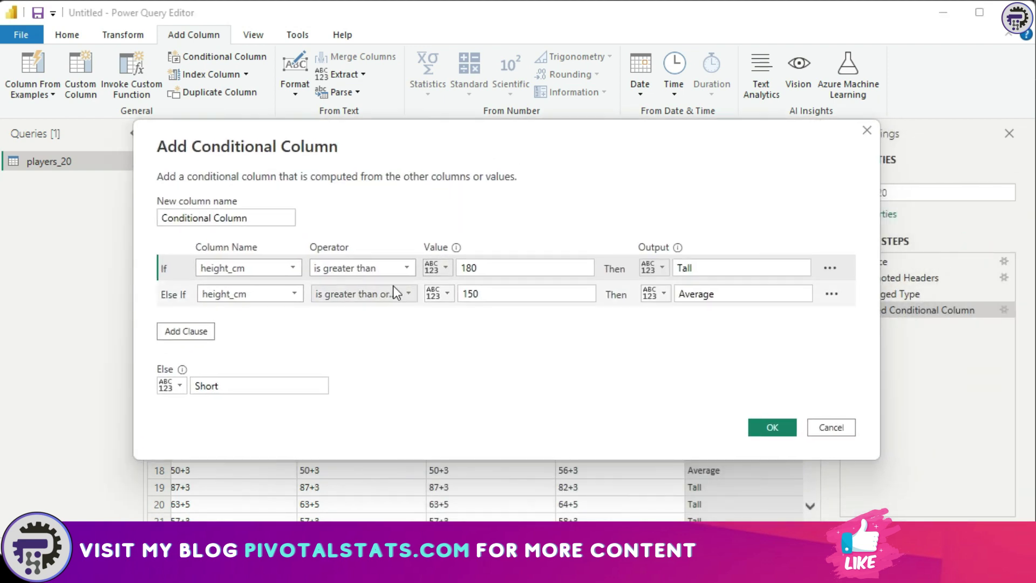
pyautogui.click(409, 267)
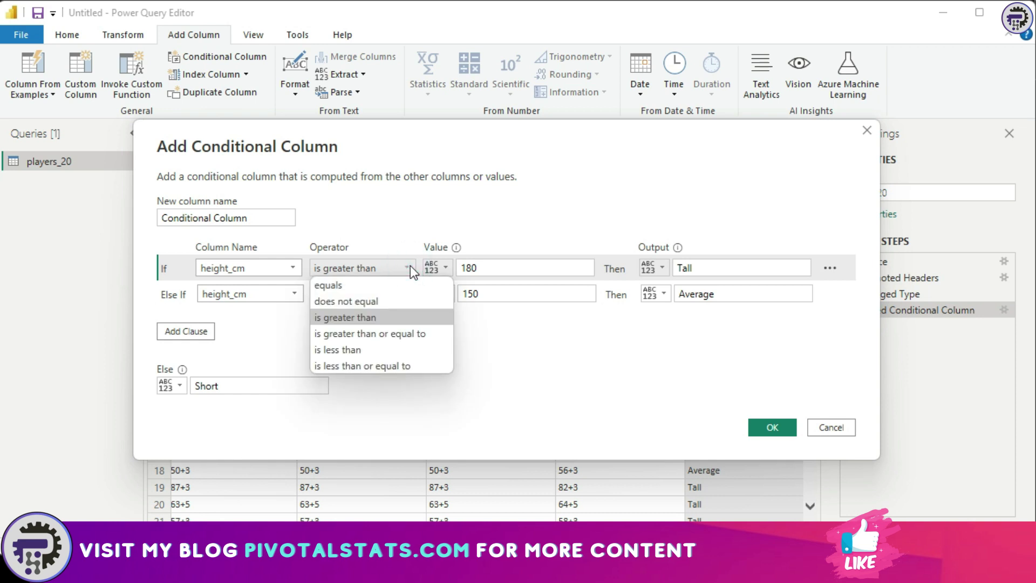
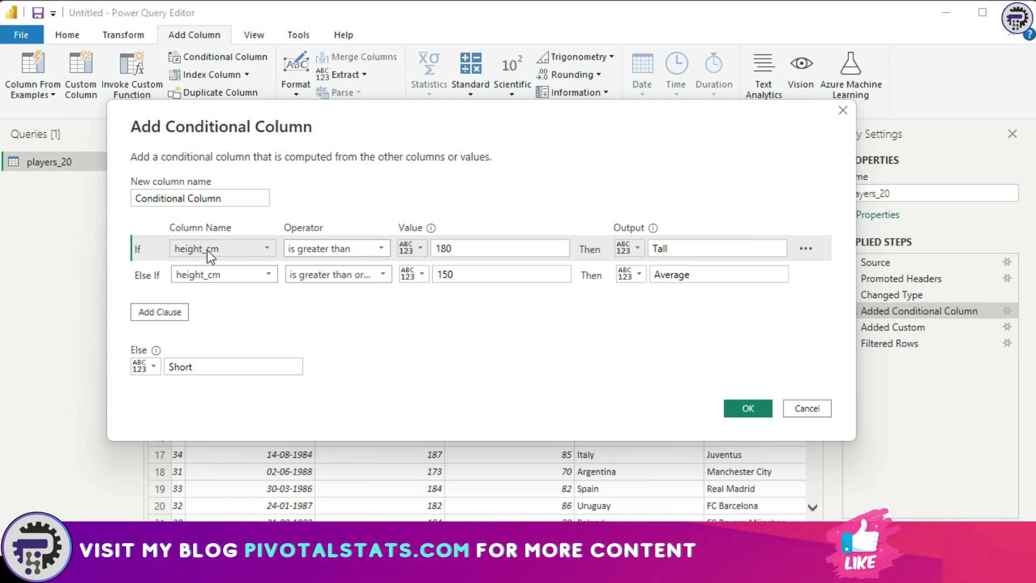
pyautogui.click(368, 251)
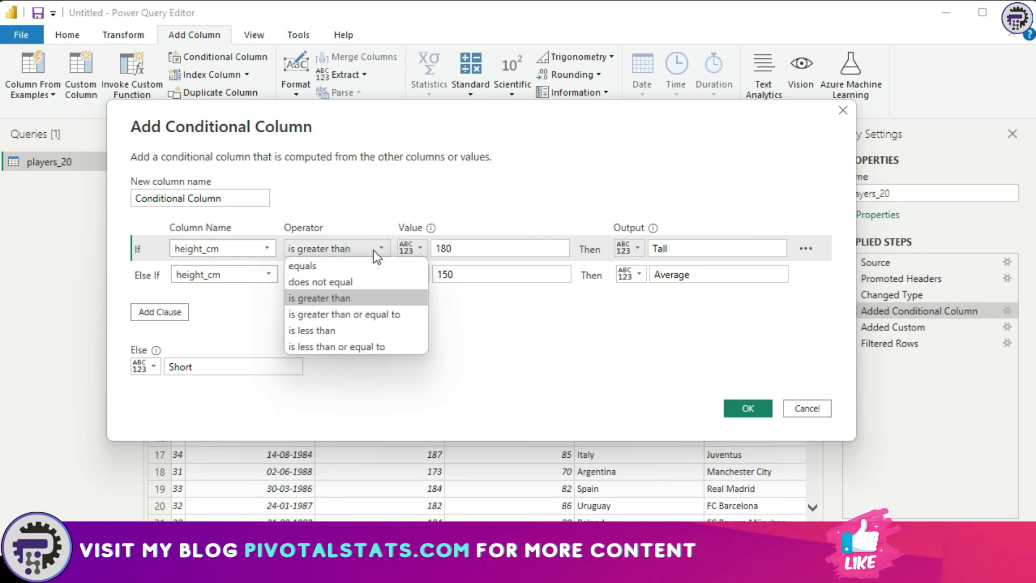
pyautogui.click(373, 251)
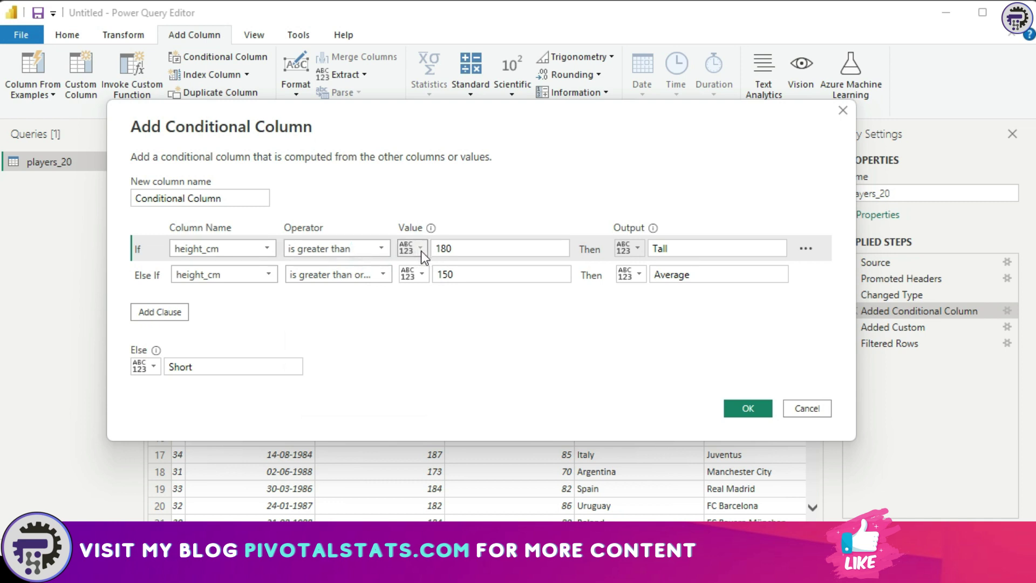
# Switch the first height_cm clause from comparing against an entered value to comparing against the weight_kg column
pyautogui.doubleClick(460, 248)
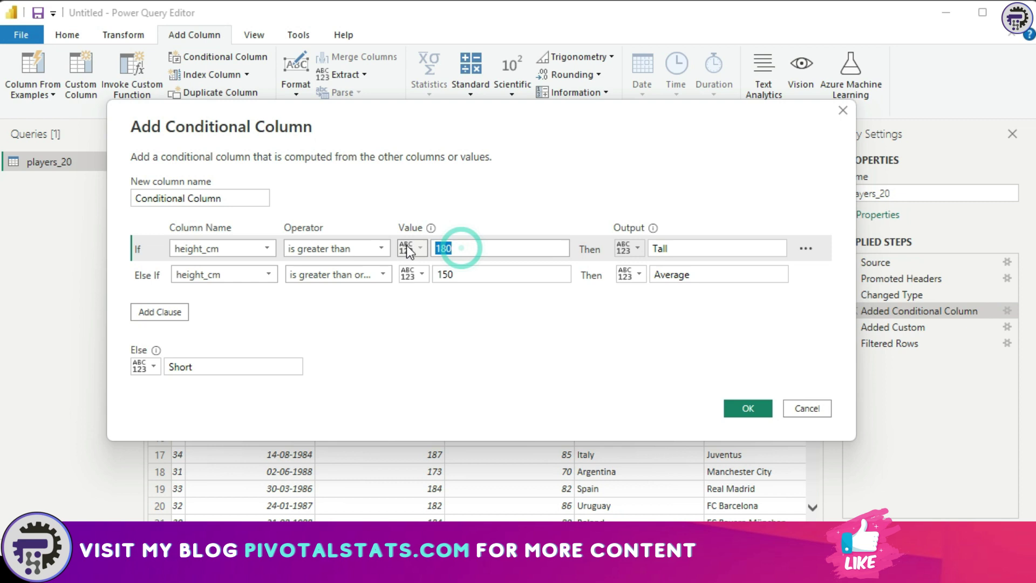
pyautogui.click(458, 329)
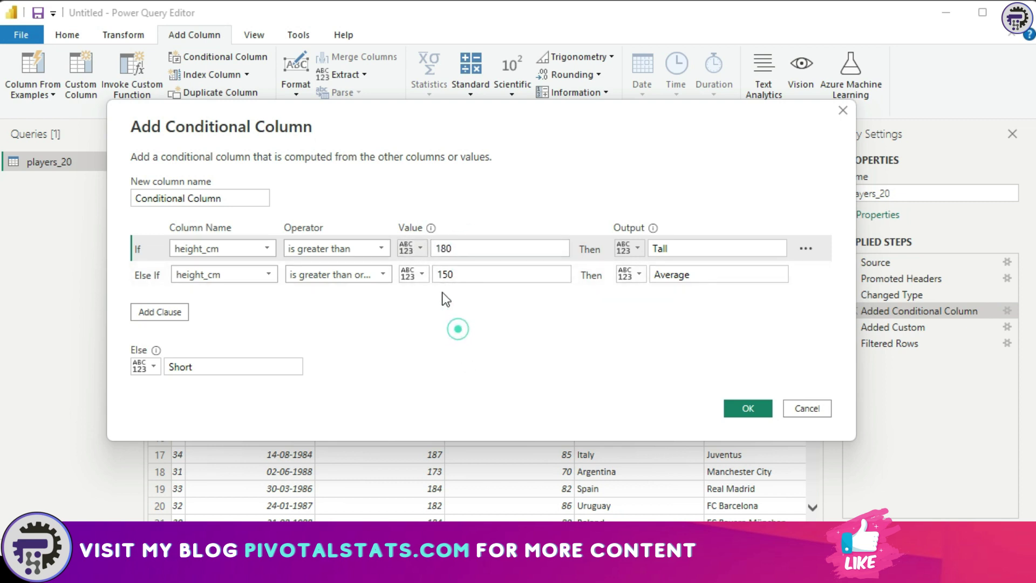
pyautogui.click(417, 249)
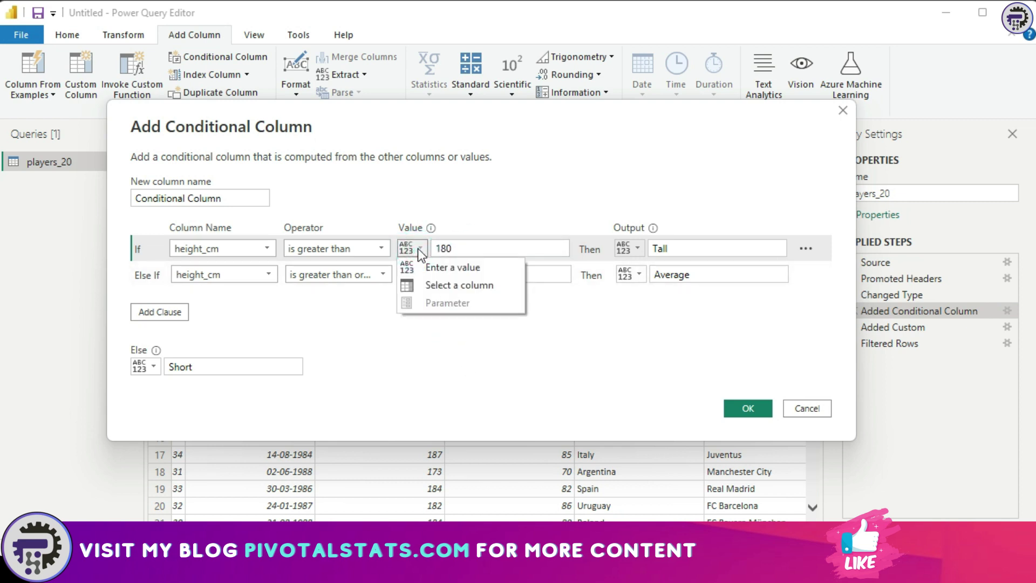
pyautogui.click(452, 285)
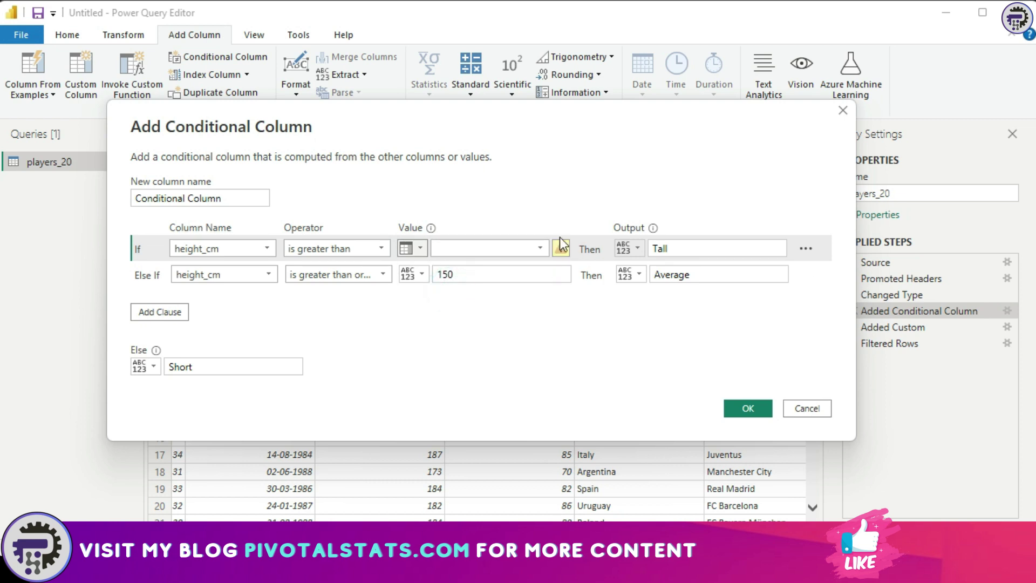
pyautogui.click(539, 249)
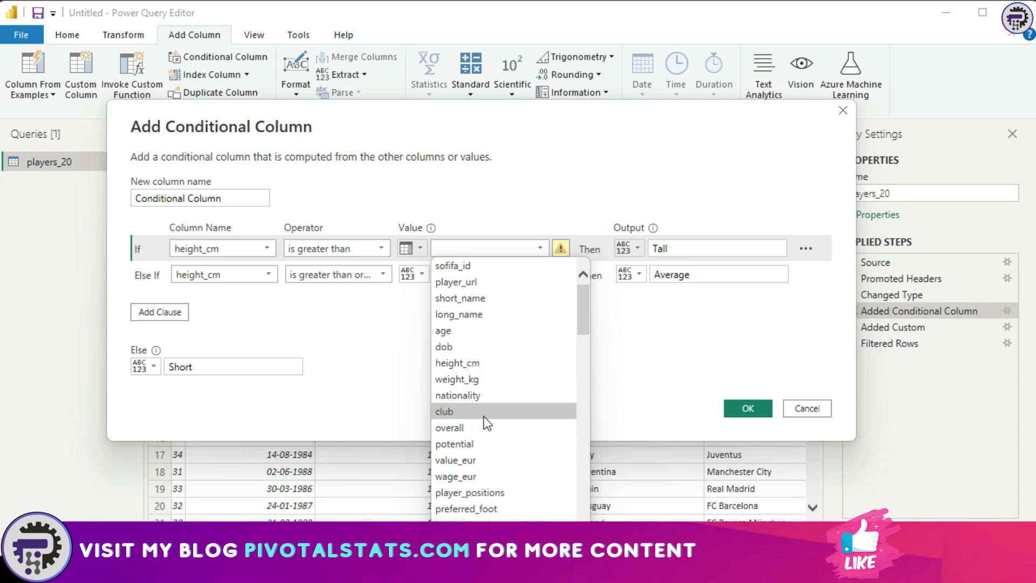
pyautogui.click(485, 377)
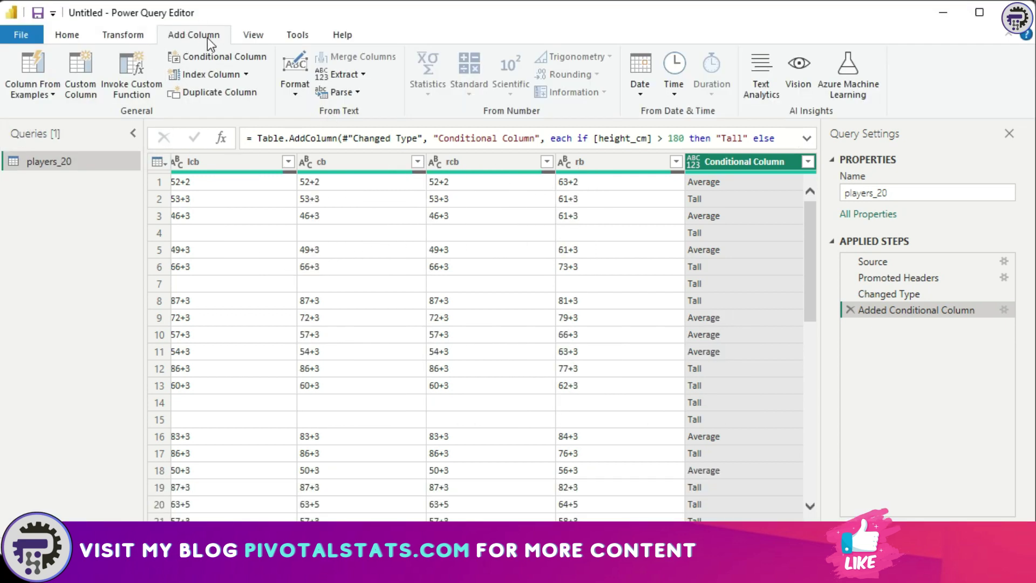
# Start a custom column named Custom Custom with a formula that begins with if [height_cm] >180
pyautogui.click(81, 89)
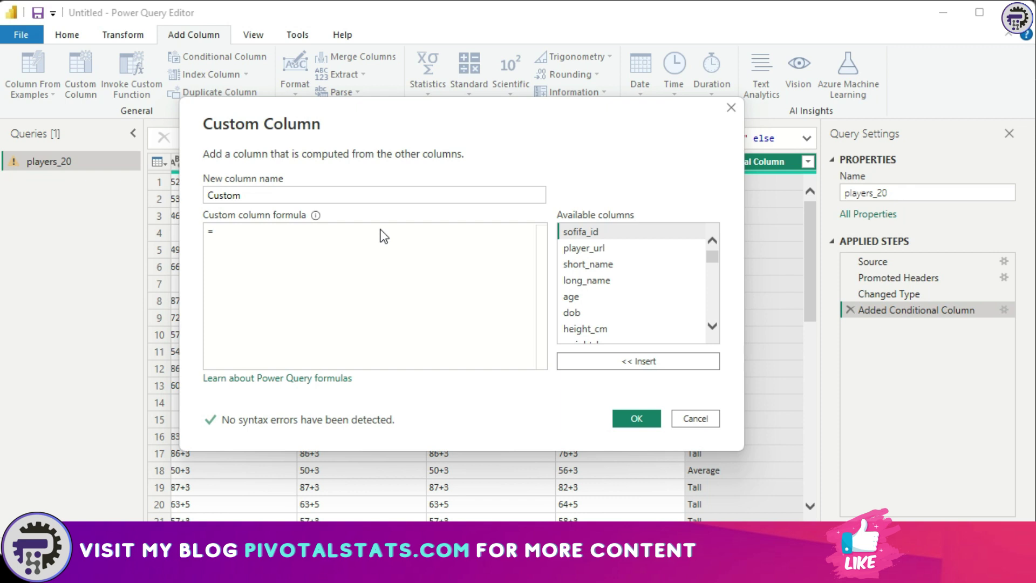
pyautogui.press('Escape')
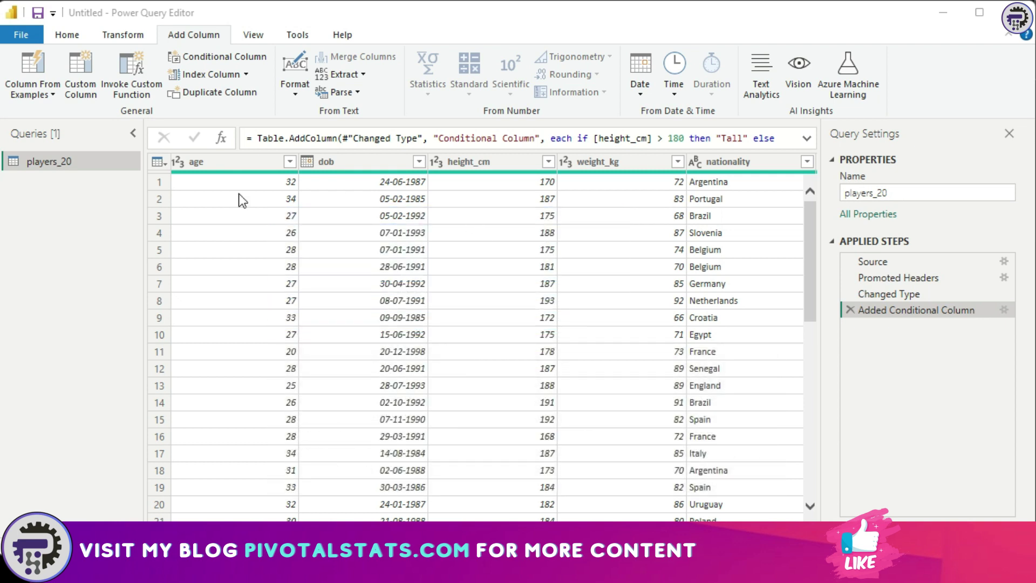
pyautogui.click(79, 91)
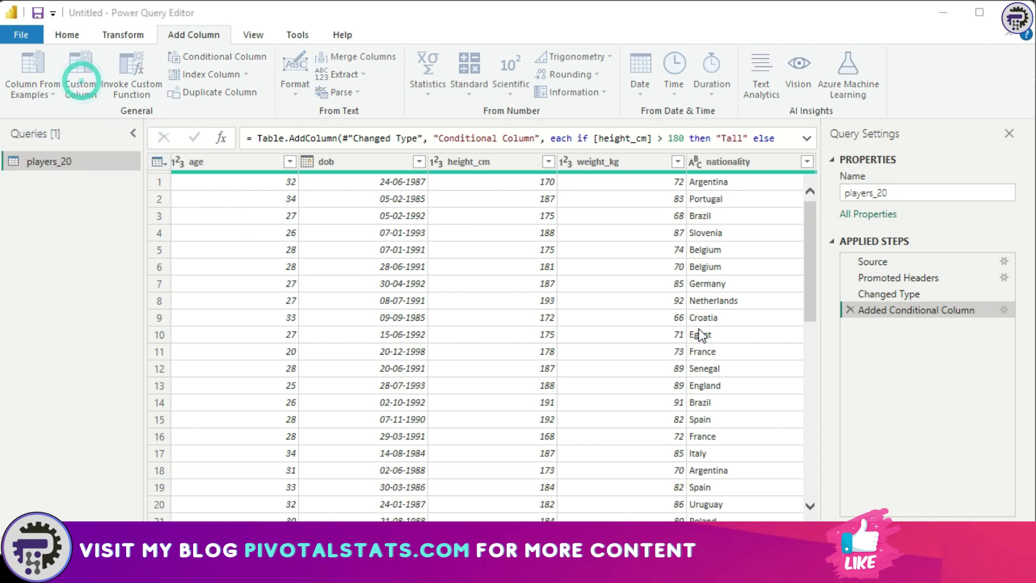
pyautogui.click(195, 259)
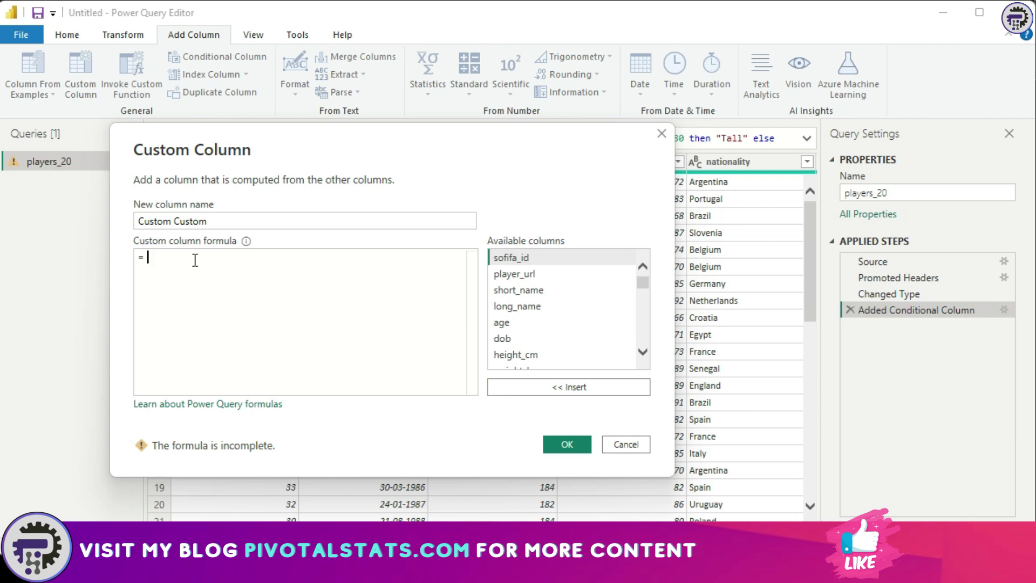
pyautogui.write('if')
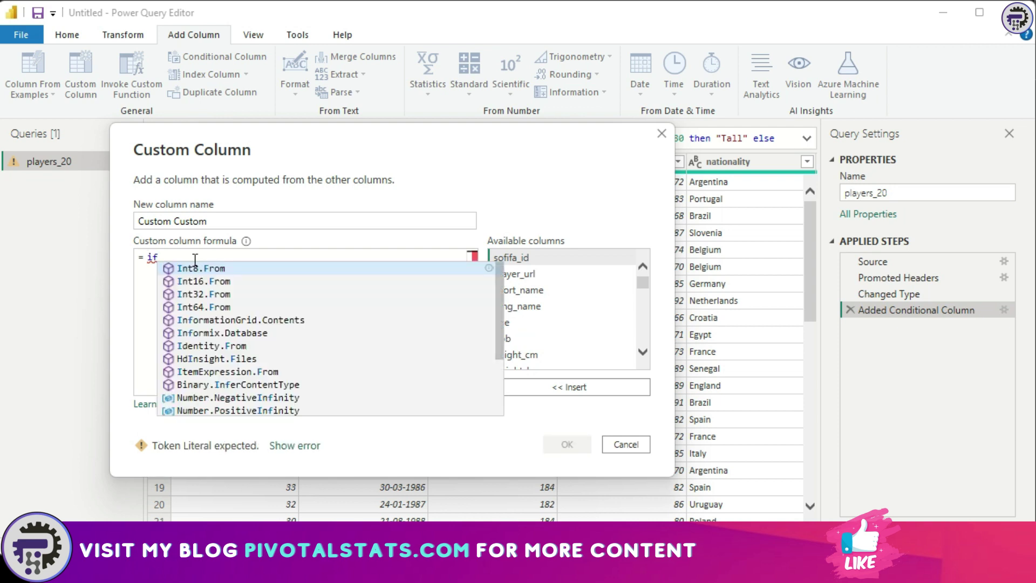
pyautogui.doubleClick(528, 354)
pyautogui.write('>')
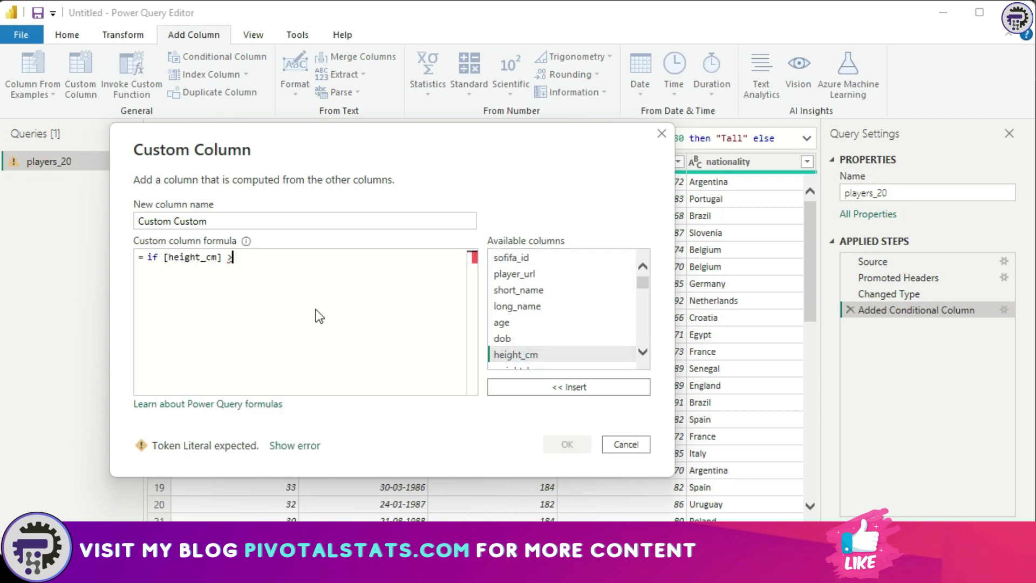
pyautogui.write('180')
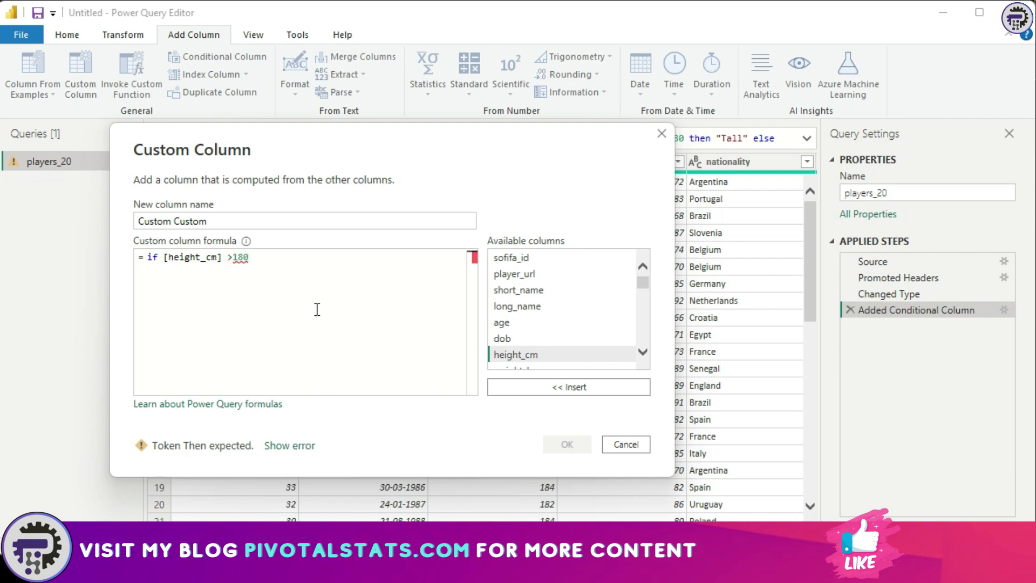
# Extend the first condition with and [weight_kg] < 70, return "Skinny" for it, and begin an else if branch
pyautogui.write(' and')
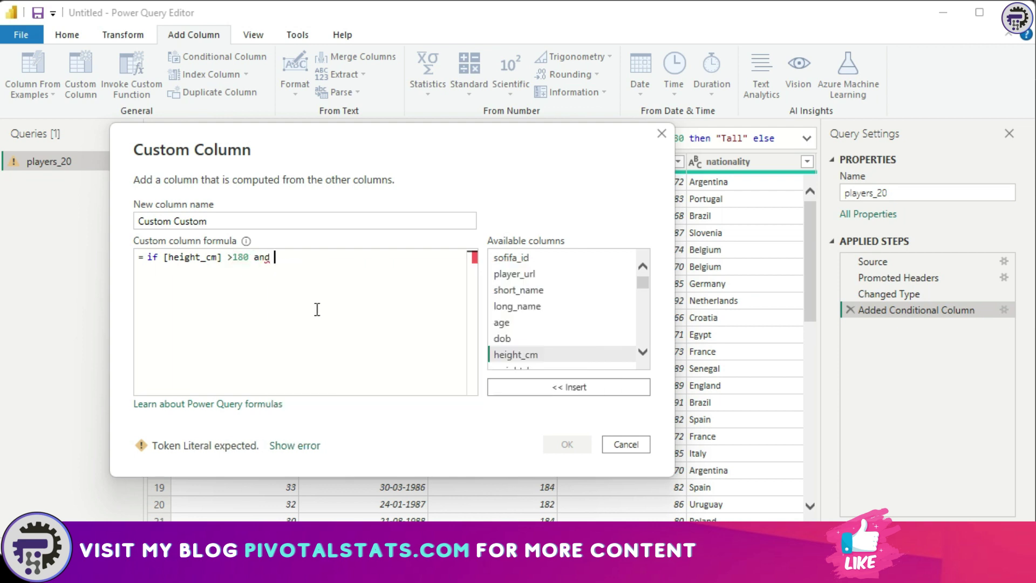
pyautogui.scroll(-1, 543, 325)
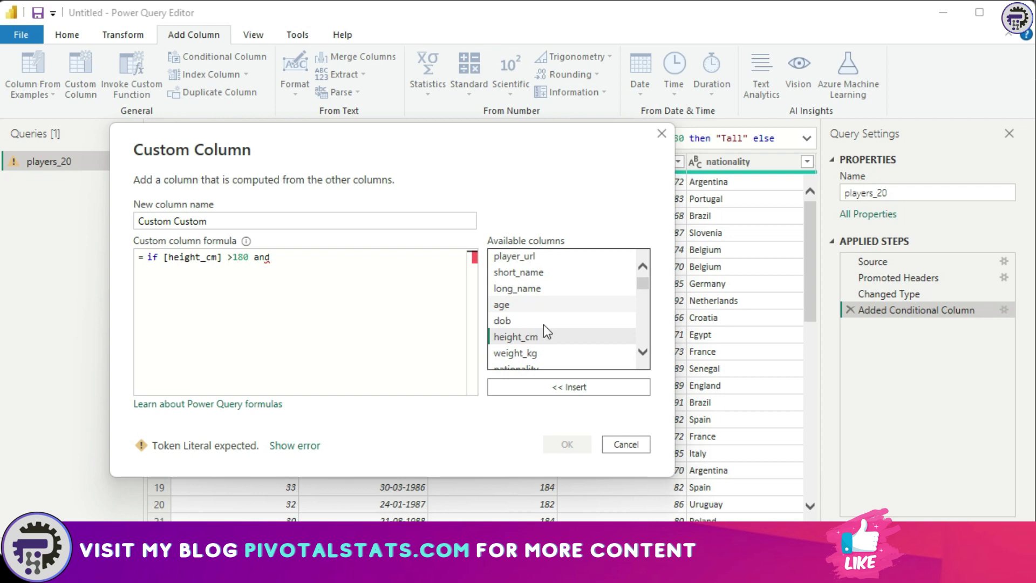
pyautogui.doubleClick(536, 354)
pyautogui.click(331, 279)
pyautogui.write('< 70 then "Skinny" else if')
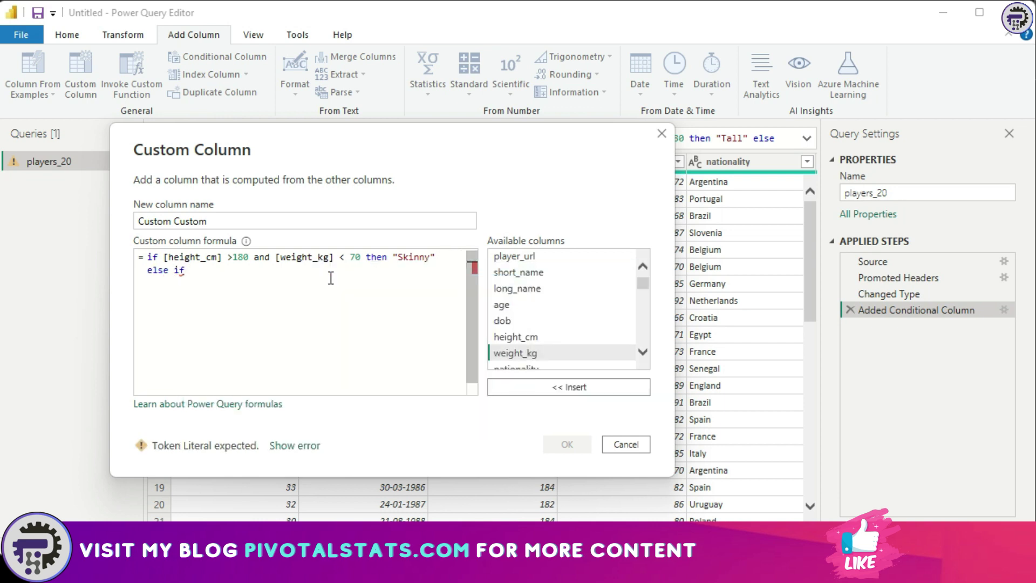
# Complete the else if branch with [height_cm] > 180 and [weight_kg] >= 70 and [weight_kg] < 85, returning "Athletic", followed by else
pyautogui.doubleClick(531, 337)
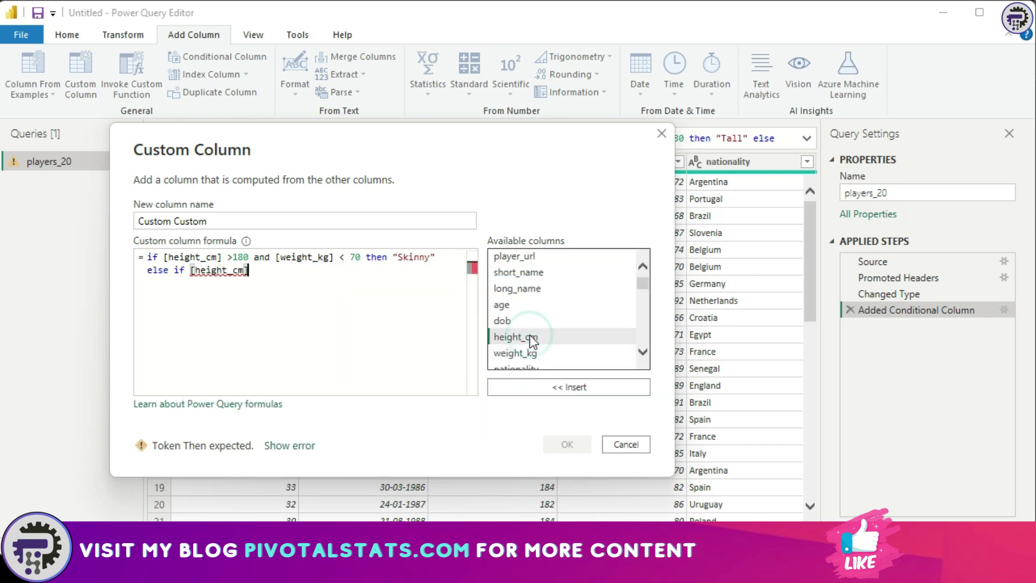
pyautogui.write('> 180 and')
pyautogui.doubleClick(512, 352)
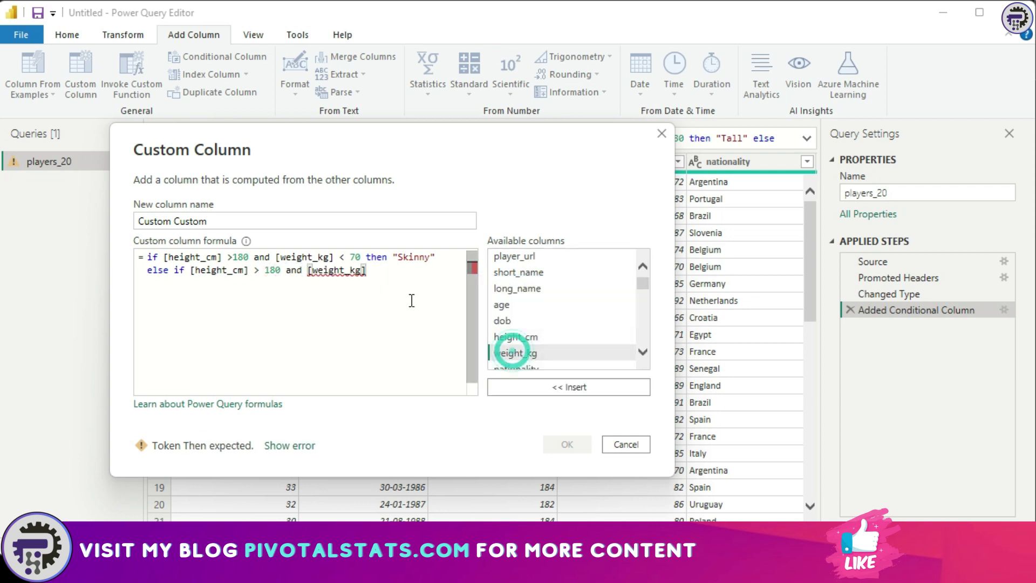
pyautogui.write('> 7')
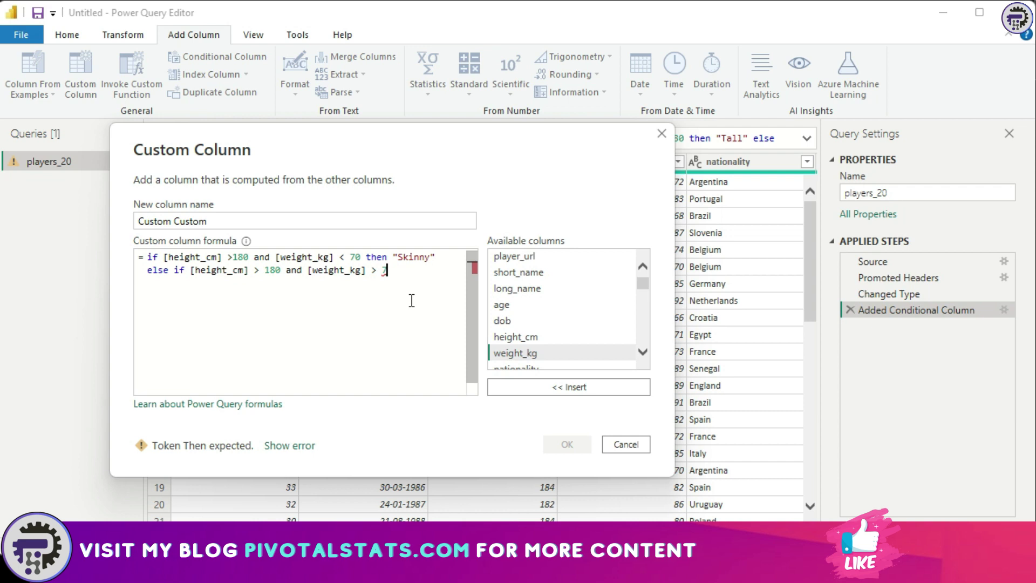
pyautogui.press('BackSpace')
pyautogui.write('= 70 and')
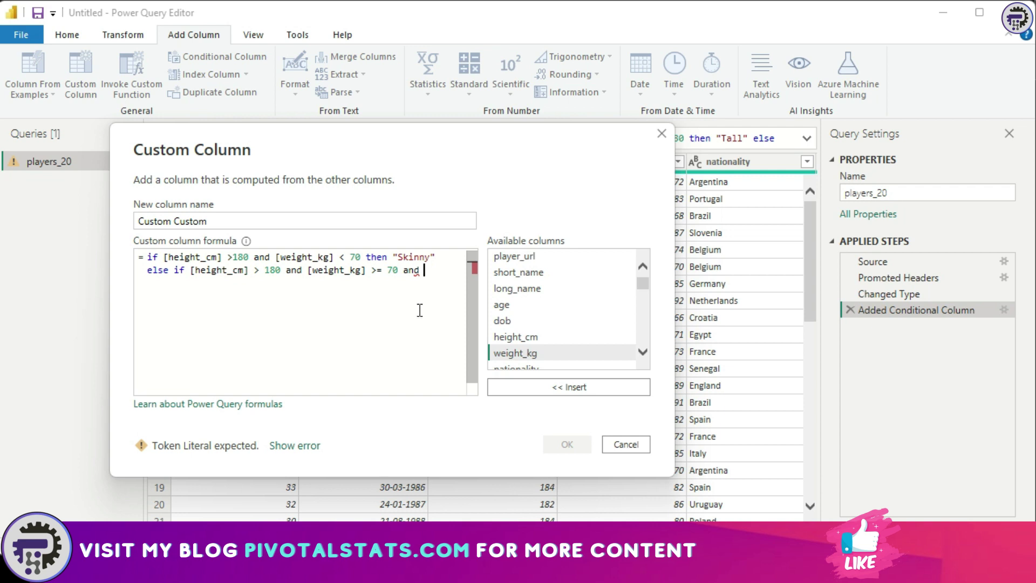
pyautogui.doubleClick(551, 352)
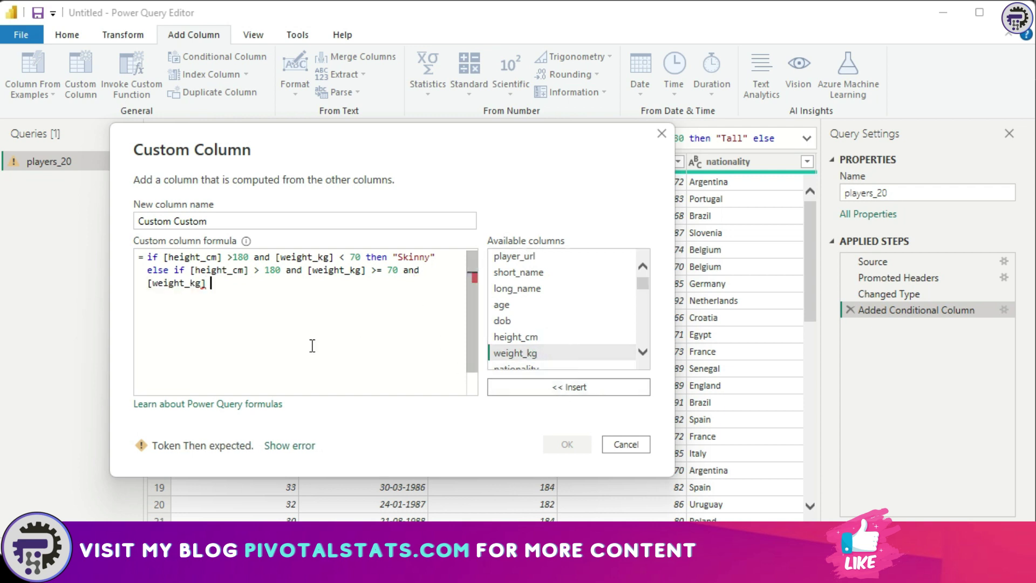
pyautogui.write('< 85 then "Athletic" else "')
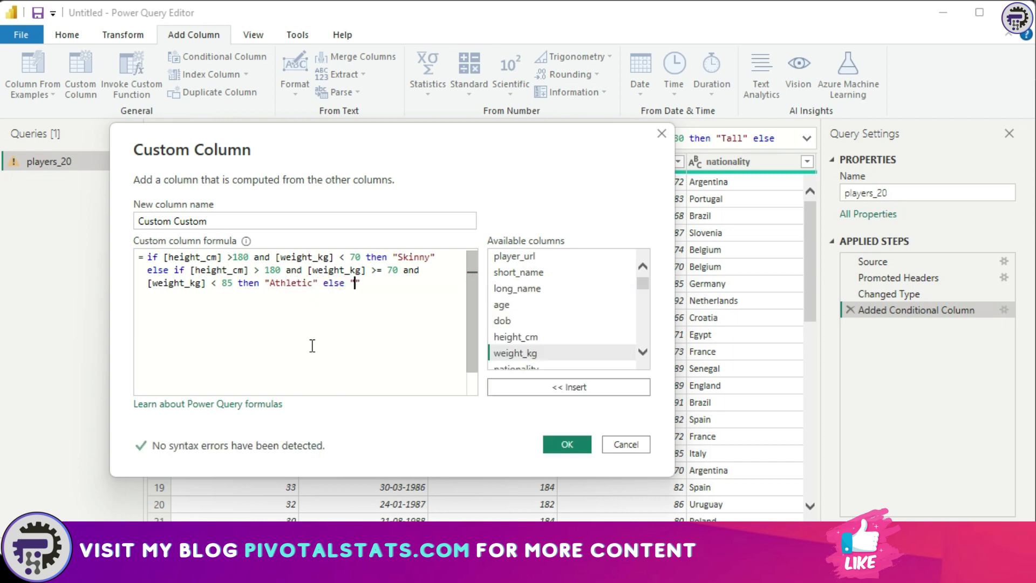
# Finish the formula with "Average" as the else result and add the custom column to the table
pyautogui.write('Avergage')
pyautogui.press('BackSpace')
pyautogui.press('BackSpace')
pyautogui.press('BackSpace')
pyautogui.press('BackSpace')
pyautogui.write('age')
pyautogui.click(571, 450)
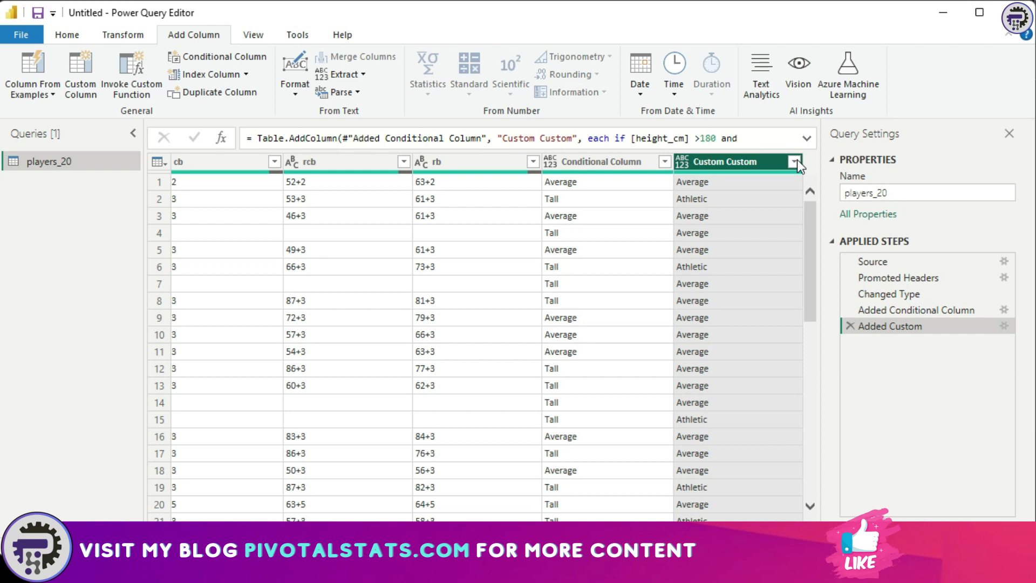
# Filter the Custom Custom column to show only the Athletic rows
pyautogui.click(794, 161)
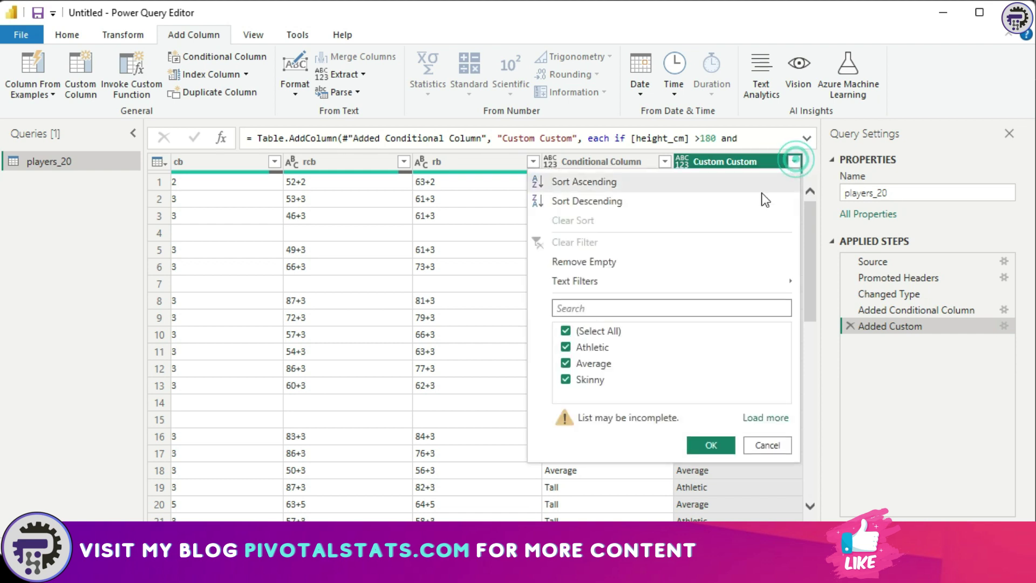
pyautogui.click(567, 335)
pyautogui.click(566, 349)
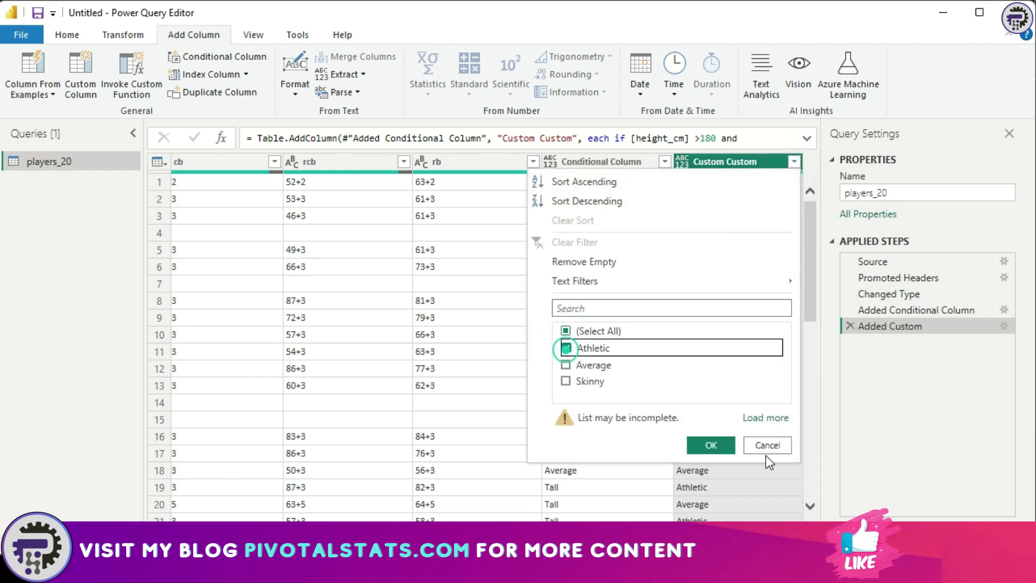
pyautogui.click(718, 447)
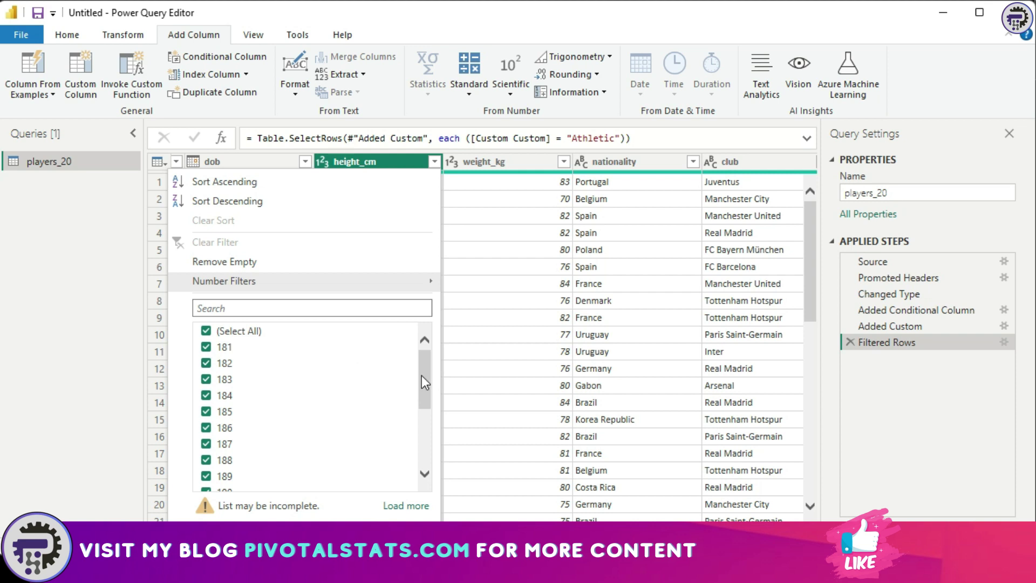
# Examine which height_cm and weight_kg values remain in the filtered Athletic rows
pyautogui.moveTo(422, 375); pyautogui.dragTo(420, 349)
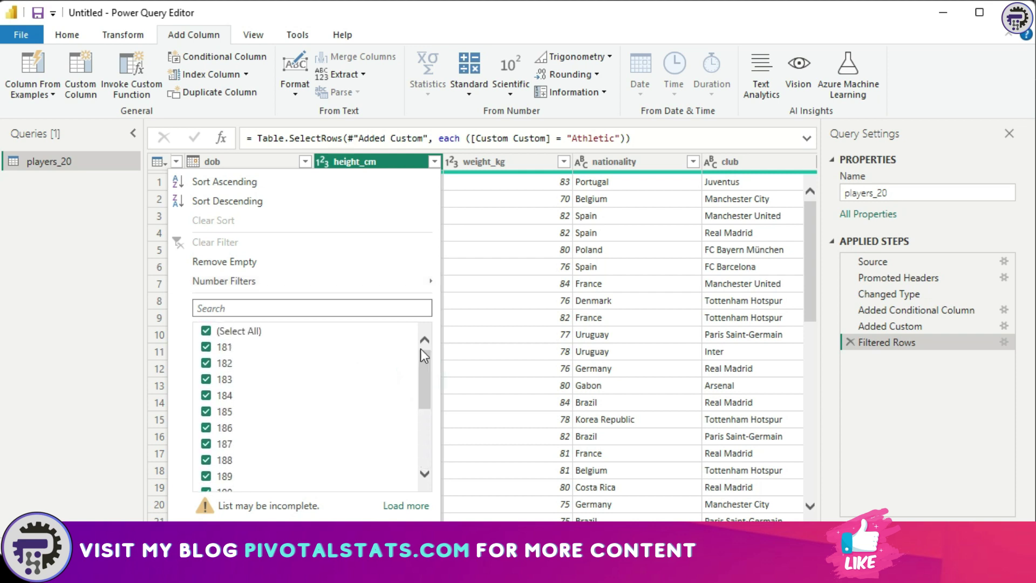
pyautogui.click(565, 161)
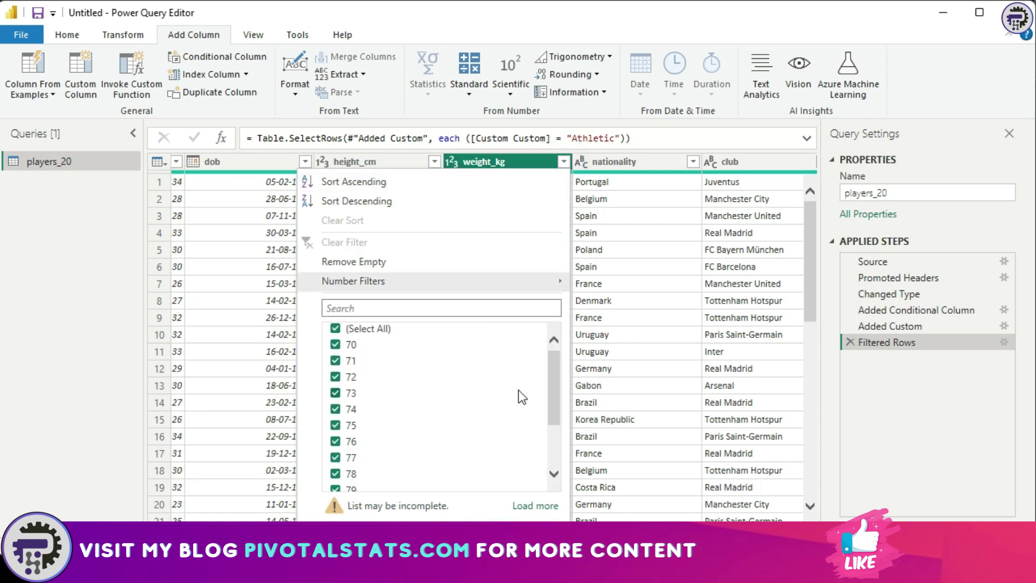
pyautogui.scroll(-2, 415, 369)
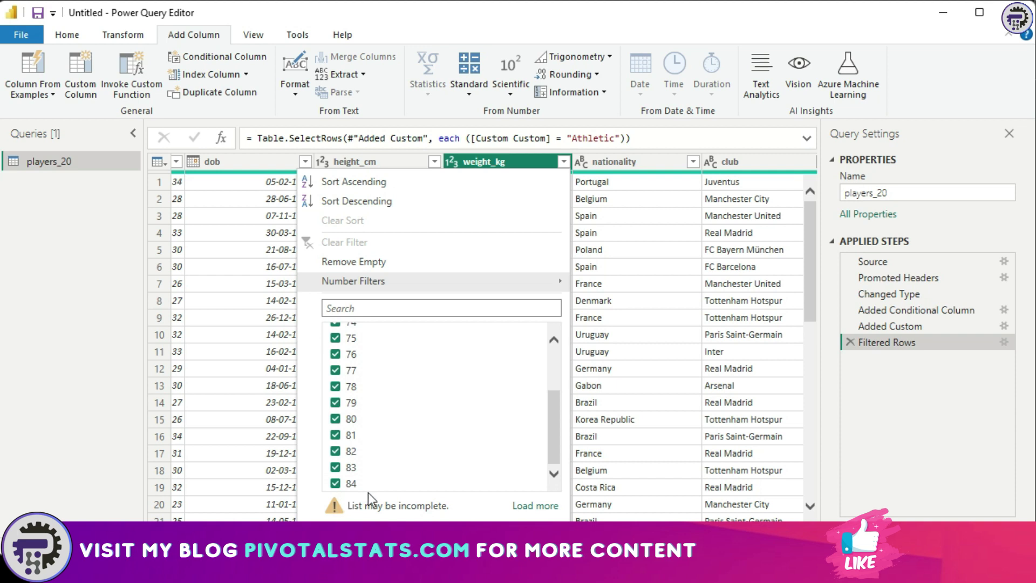
pyautogui.scroll(5, 455, 377)
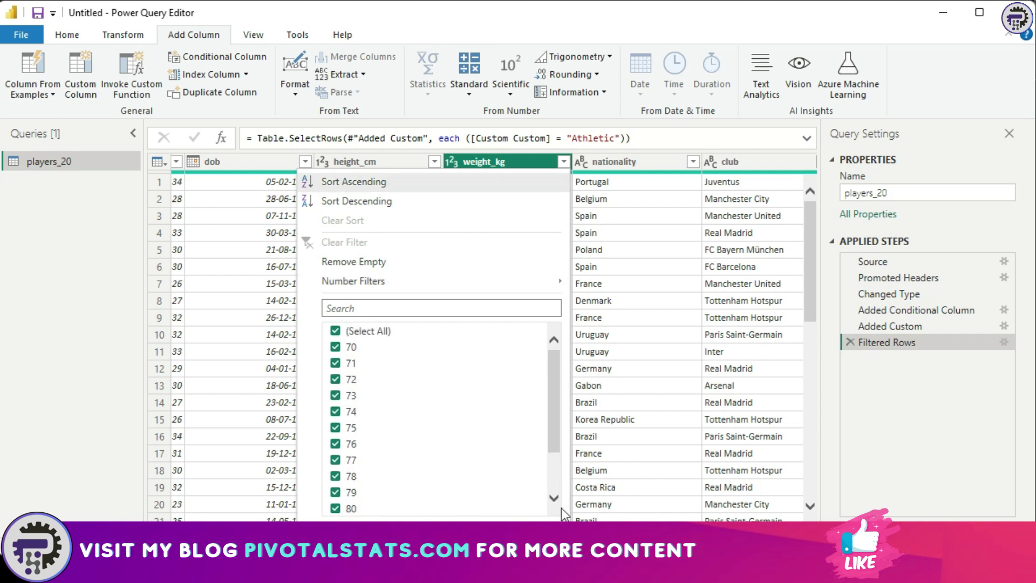
pyautogui.click(639, 350)
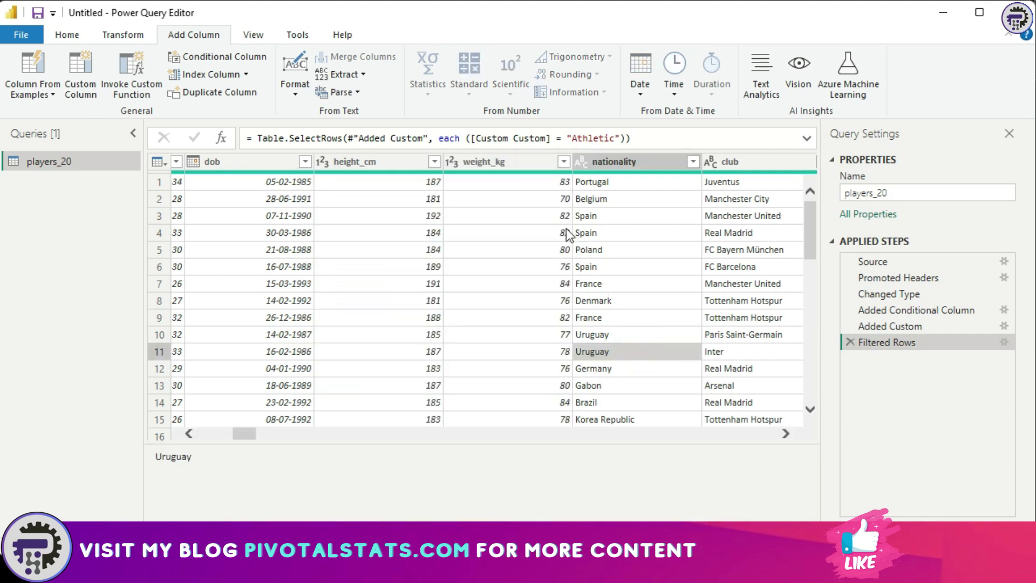